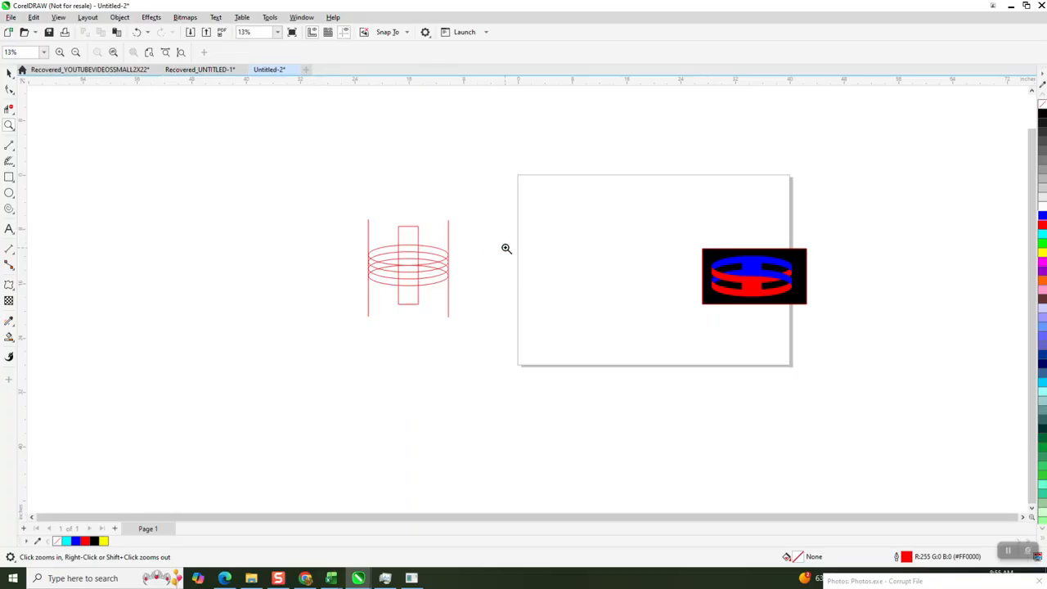
Move the finished blue-and-red sample logo with its black background off the page, just beyond its right edge.
{"action": "left_click", "coordinate": [8, 72]}
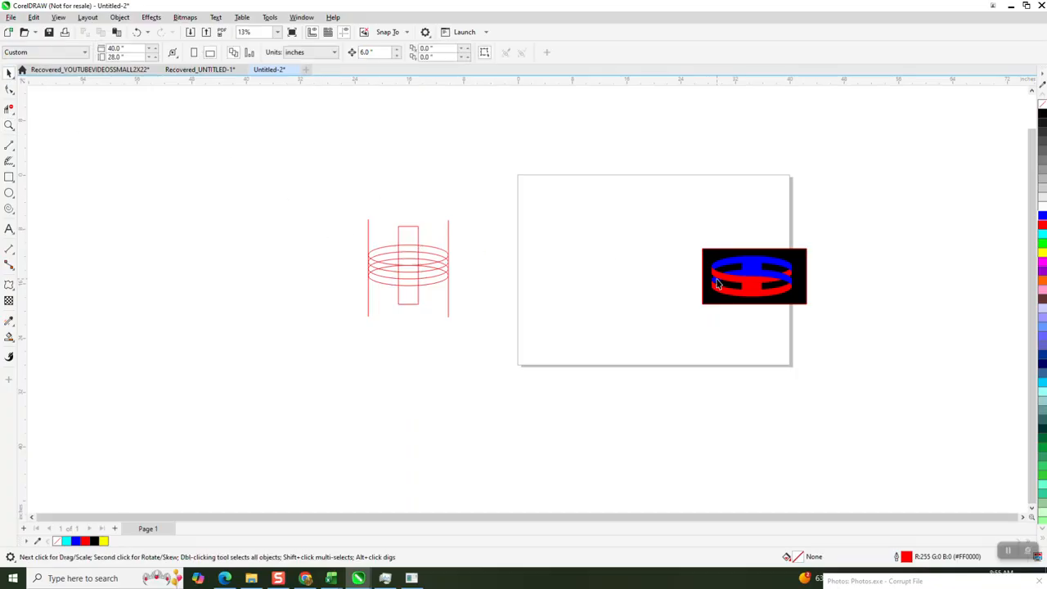
{"action": "left_click_drag", "start_coordinate": [703, 260], "coordinate": [862, 363]}
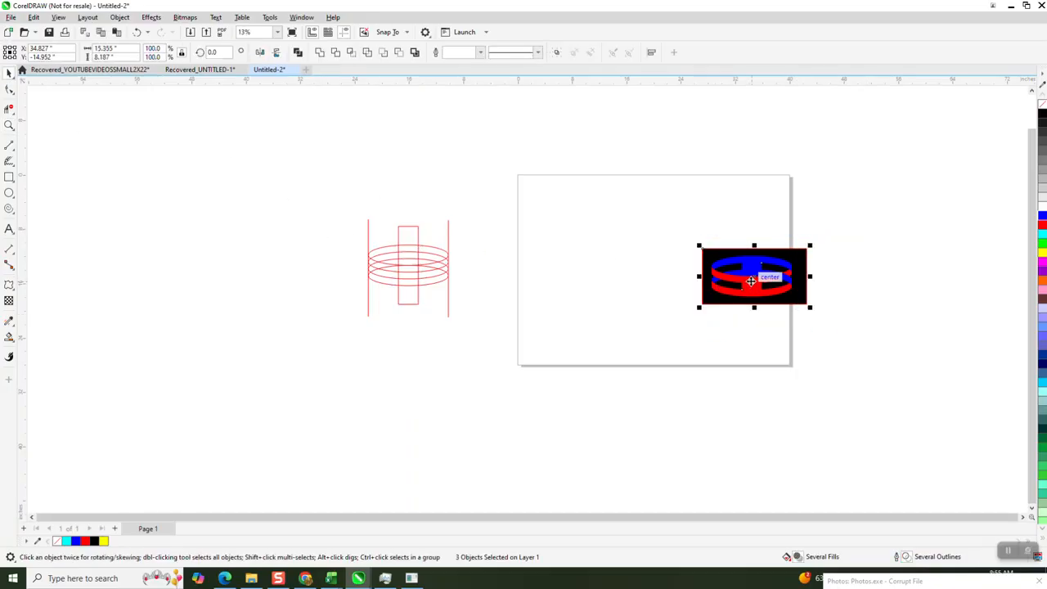
{"action": "left_click_drag", "start_coordinate": [752, 288], "coordinate": [840, 282]}
Draw a wide horizontal ellipse, scale it proportionally to 3 inches high and centre it on the page.
{"action": "left_click", "coordinate": [9, 193]}
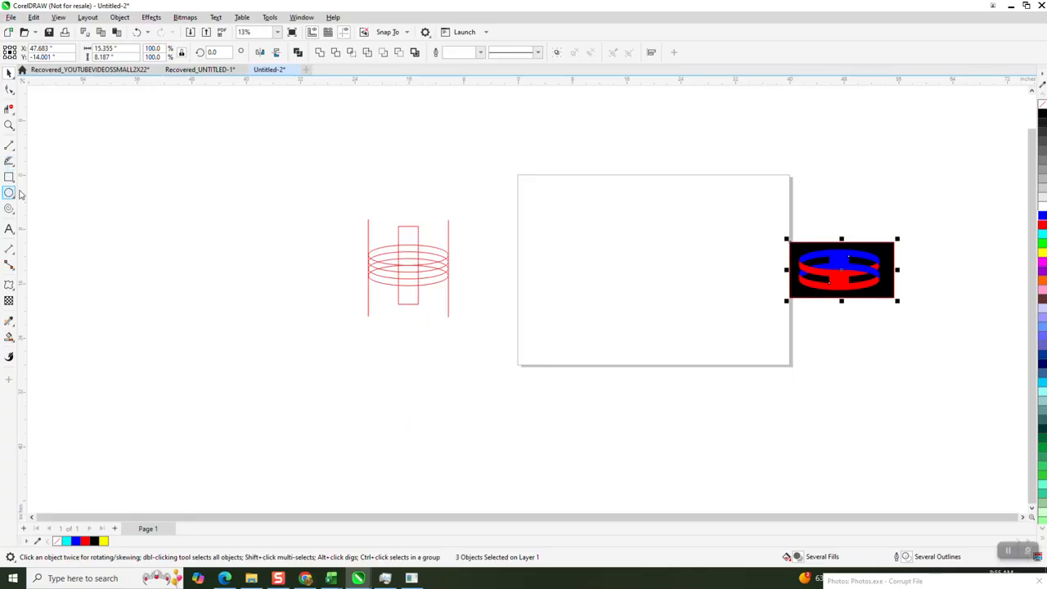
{"action": "left_click_drag", "start_coordinate": [687, 215], "coordinate": [619, 238]}
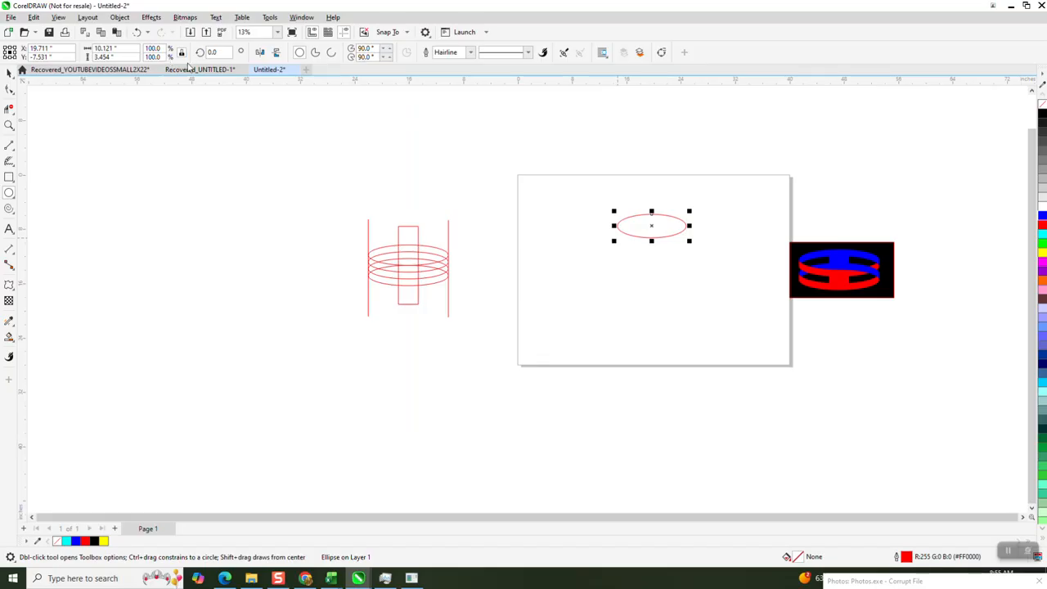
{"action": "left_click_drag", "start_coordinate": [135, 59], "coordinate": [38, 65]}
{"action": "type", "text": "3"}
{"action": "key", "text": "Return"}
{"action": "key", "text": "p"}
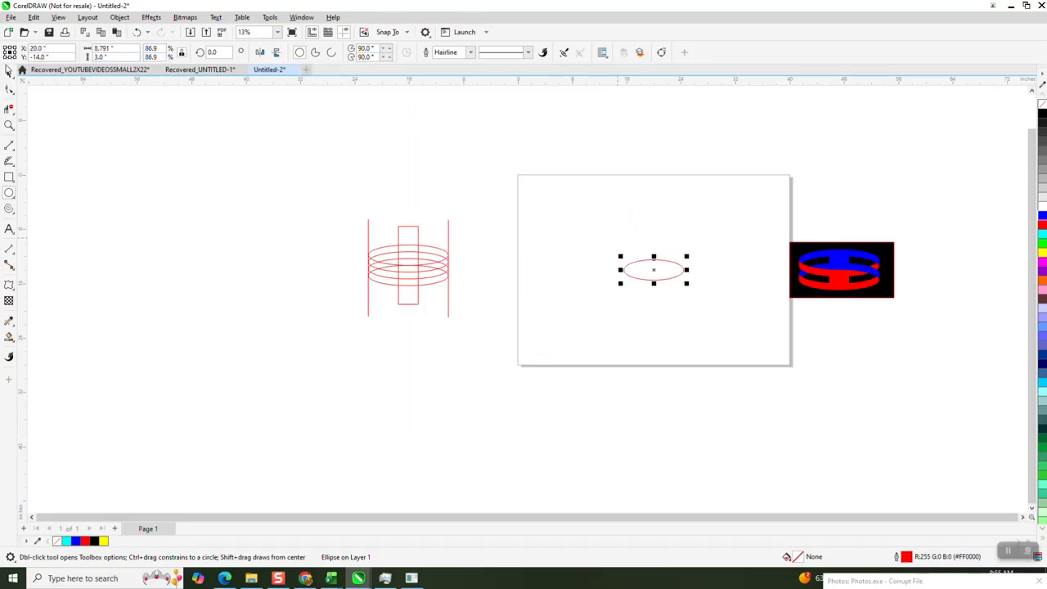
Set the nudge distance to 1 inch and make three copies of the ellipse, each 1 inch below the previous one.
{"action": "left_click", "coordinate": [10, 125]}
{"action": "left_click_drag", "start_coordinate": [602, 234], "coordinate": [766, 353]}
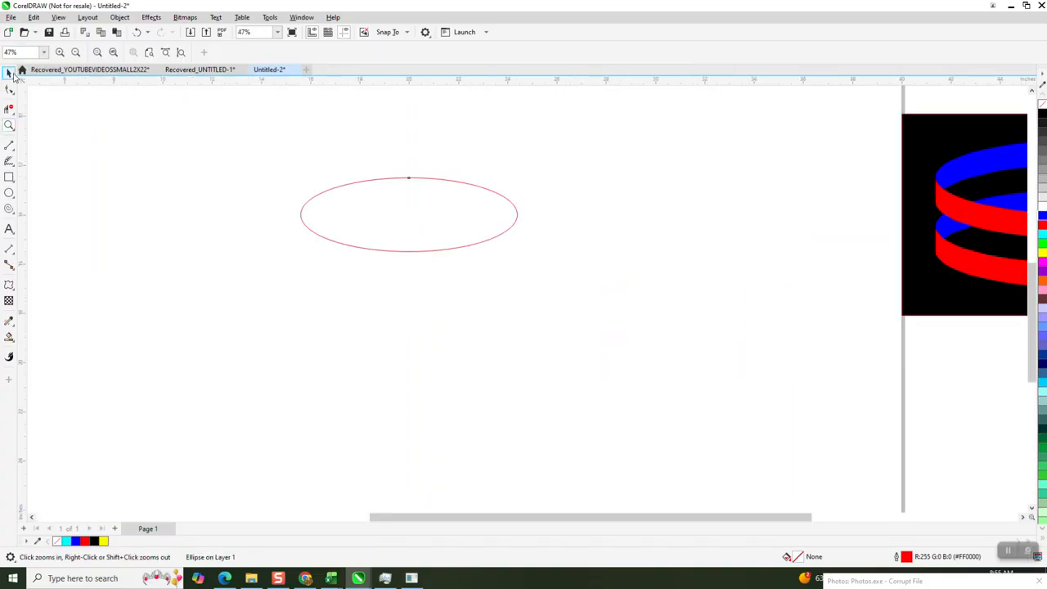
{"action": "left_click", "coordinate": [9, 73]}
{"action": "left_click", "coordinate": [364, 53]}
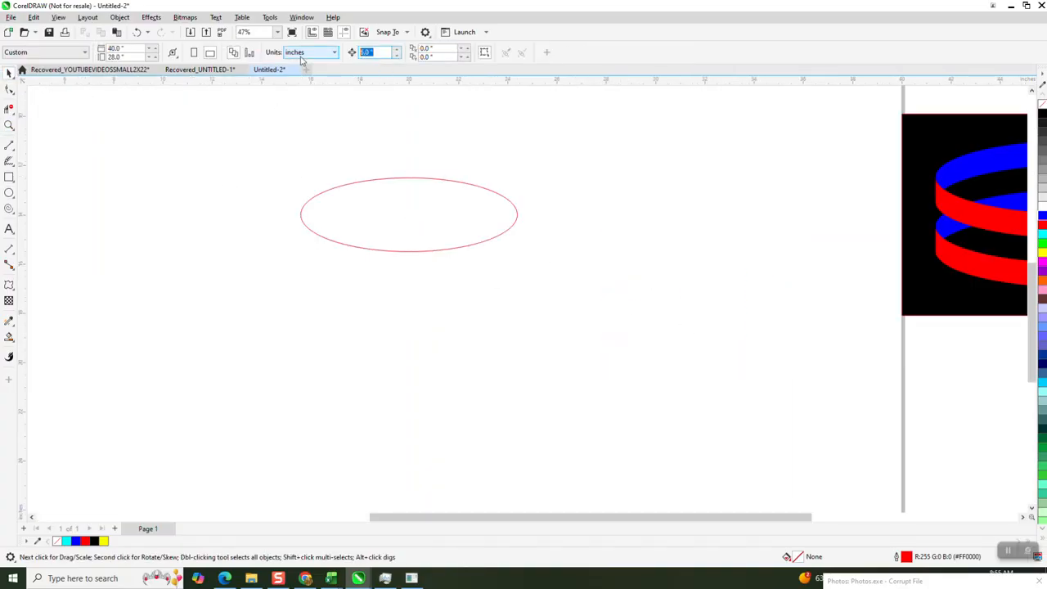
{"action": "type", "text": "1"}
{"action": "left_click", "coordinate": [378, 193]}
{"action": "key", "text": "KP_Add"}
{"action": "key", "text": "Down"}
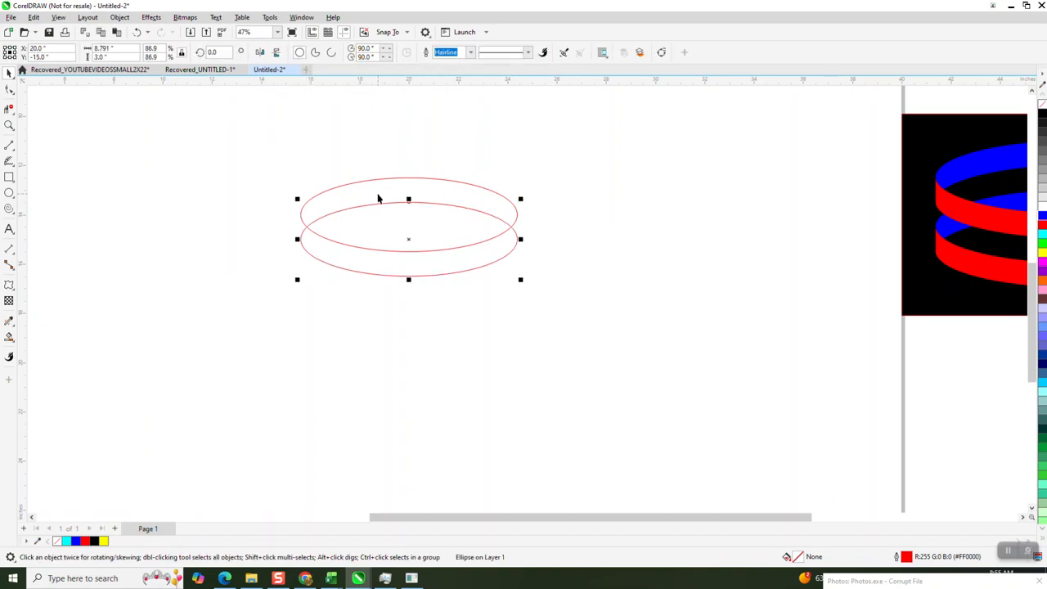
{"action": "key", "text": "KP_Add"}
{"action": "key", "text": "Down"}
{"action": "key", "text": "KP_Add"}
{"action": "key", "text": "Down"}
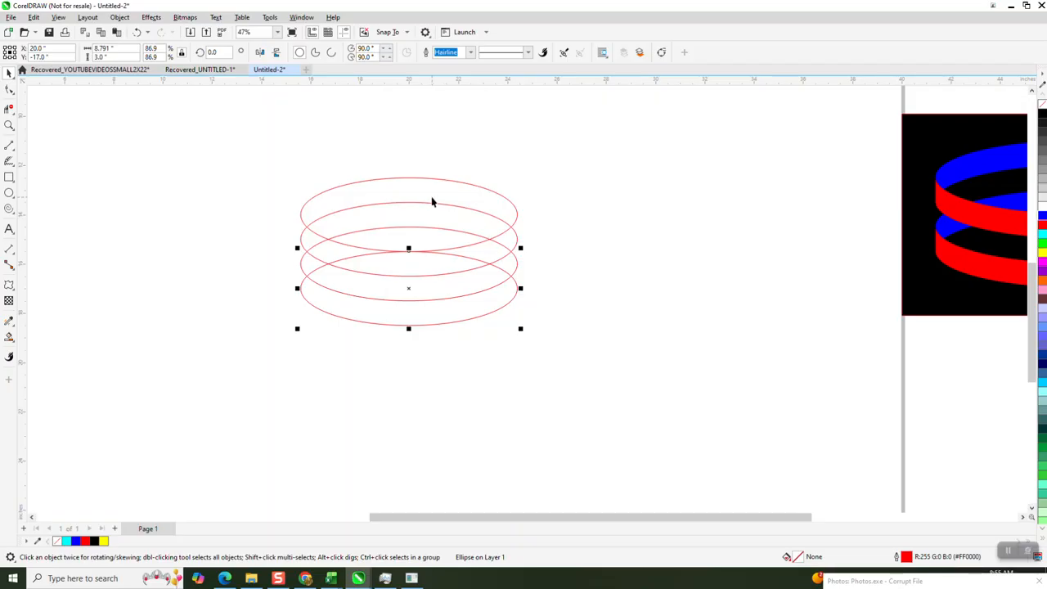
Draw an upright rectangle about 2.2 by 8.4 inches and centre it horizontally across all four ellipses, extending beyond the stack.
{"action": "left_click", "coordinate": [9, 176]}
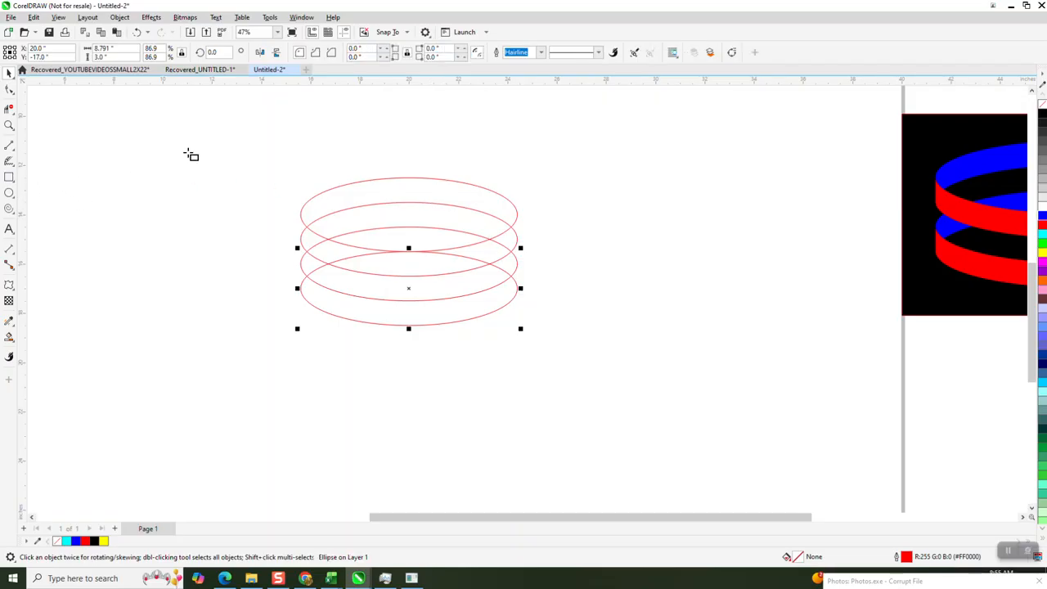
{"action": "left_click_drag", "start_coordinate": [188, 152], "coordinate": [249, 358]}
{"action": "key", "text": "p"}
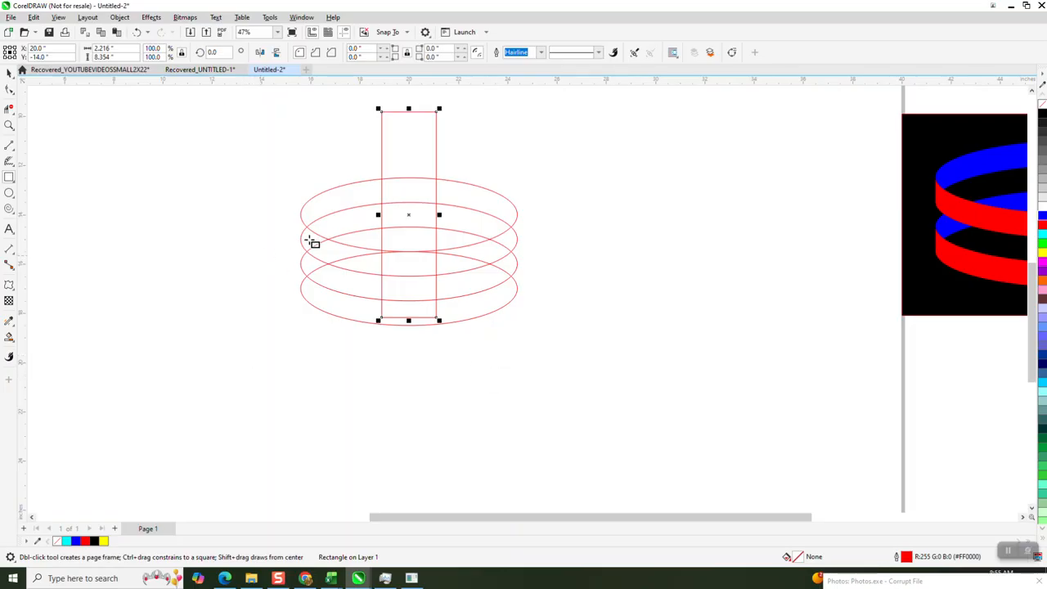
{"action": "left_click", "coordinate": [8, 72]}
{"action": "left_click_drag", "start_coordinate": [408, 214], "coordinate": [407, 244]}
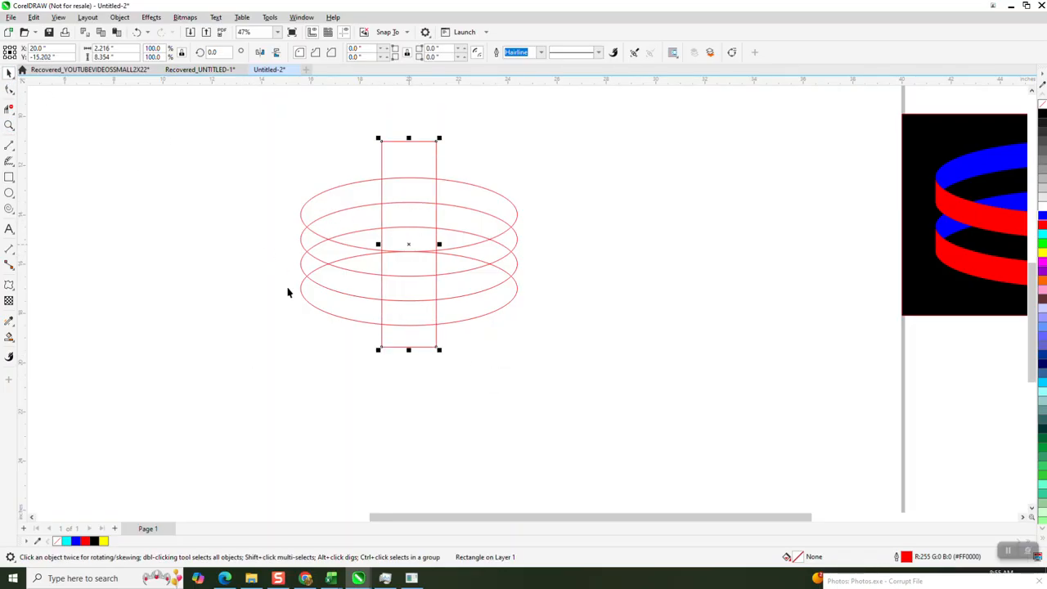
{"action": "left_click", "coordinate": [9, 160]}
{"action": "left_click_drag", "start_coordinate": [237, 178], "coordinate": [238, 386]}
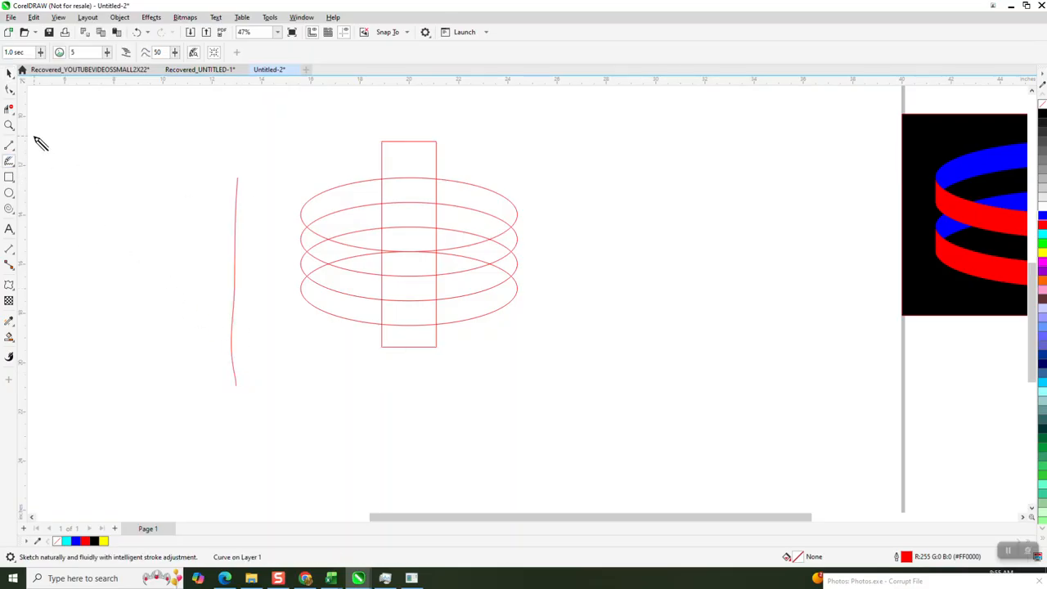
{"action": "left_click", "coordinate": [9, 73]}
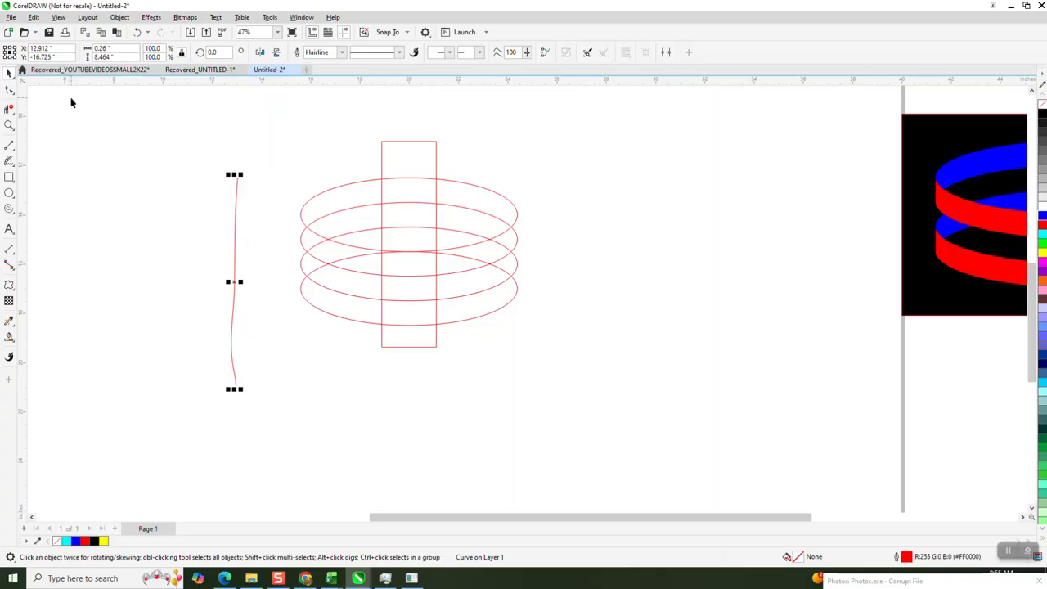
{"action": "key", "text": "Delete"}
Draw a vertical 2-point line about 9.5 inches long against the ellipses' left edge and place a copy against their right edge.
{"action": "left_click", "coordinate": [12, 148]}
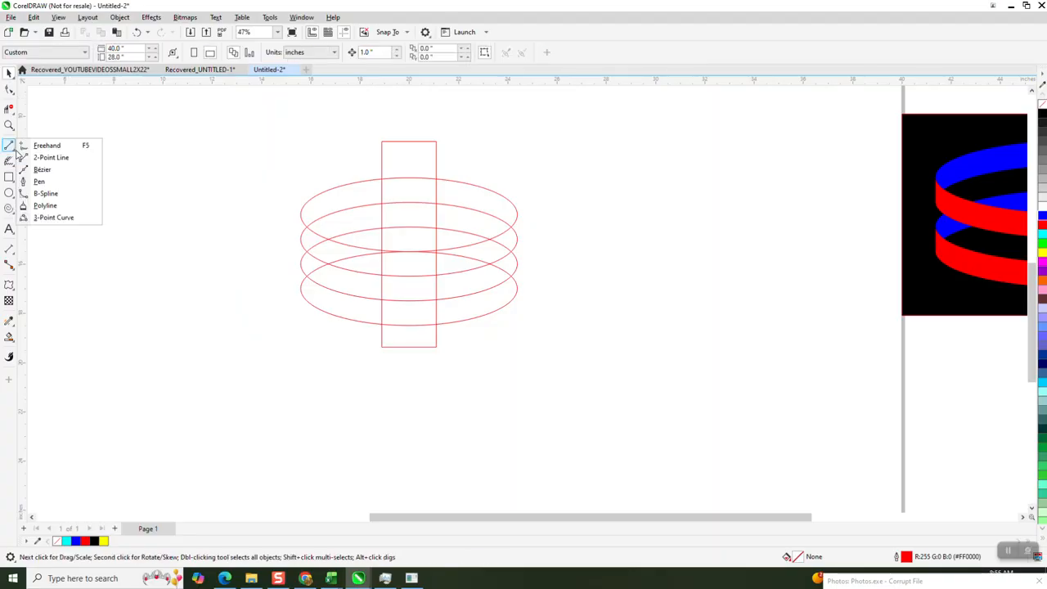
{"action": "left_click", "coordinate": [46, 158]}
{"action": "left_click_drag", "start_coordinate": [239, 156], "coordinate": [226, 390]}
{"action": "left_click", "coordinate": [9, 74]}
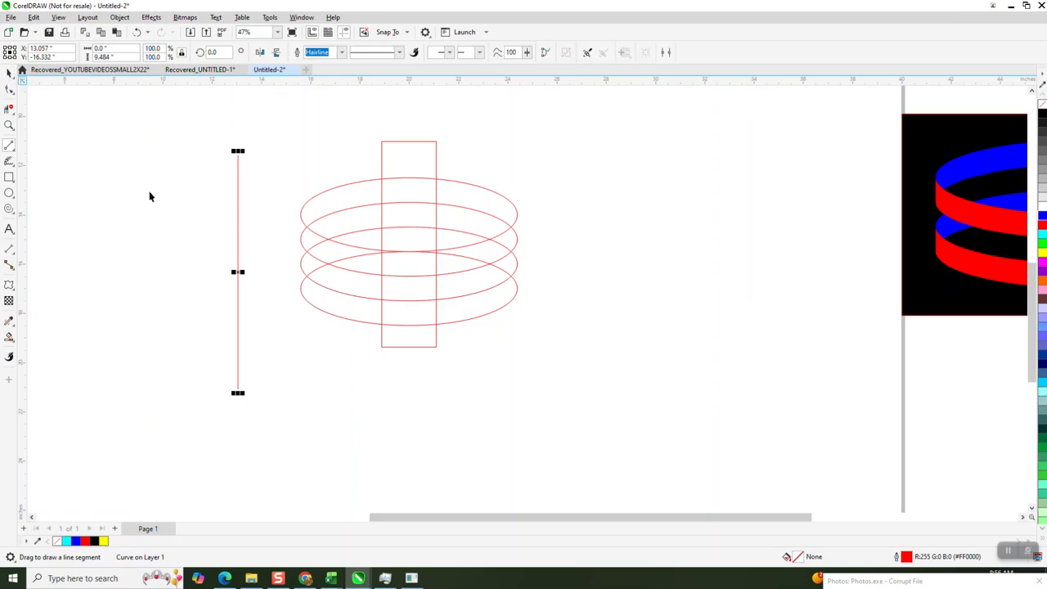
{"action": "left_click_drag", "start_coordinate": [238, 278], "coordinate": [300, 266]}
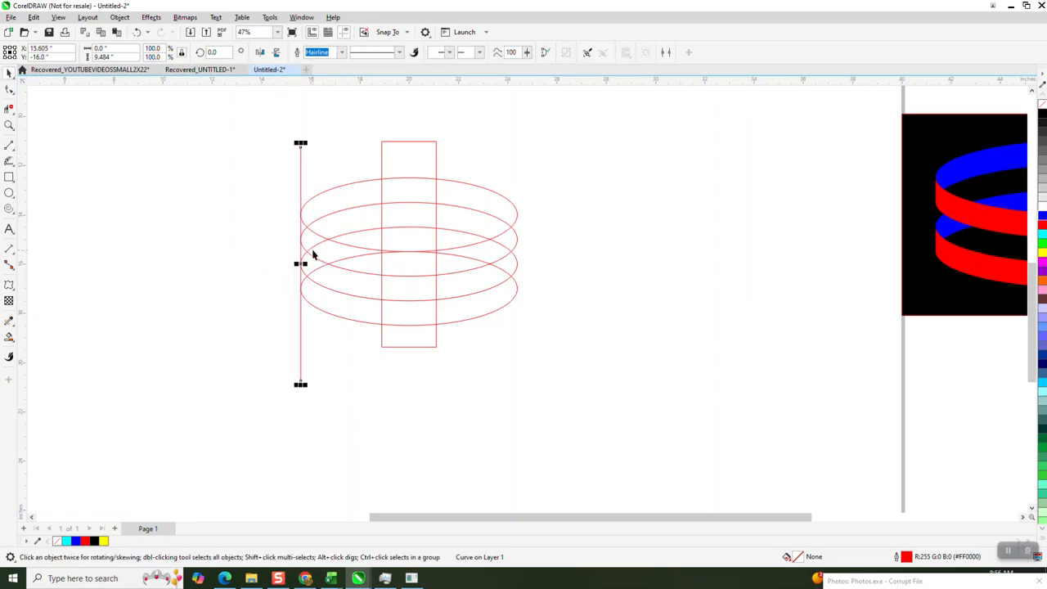
{"action": "left_click_drag", "start_coordinate": [300, 263], "coordinate": [518, 266]}
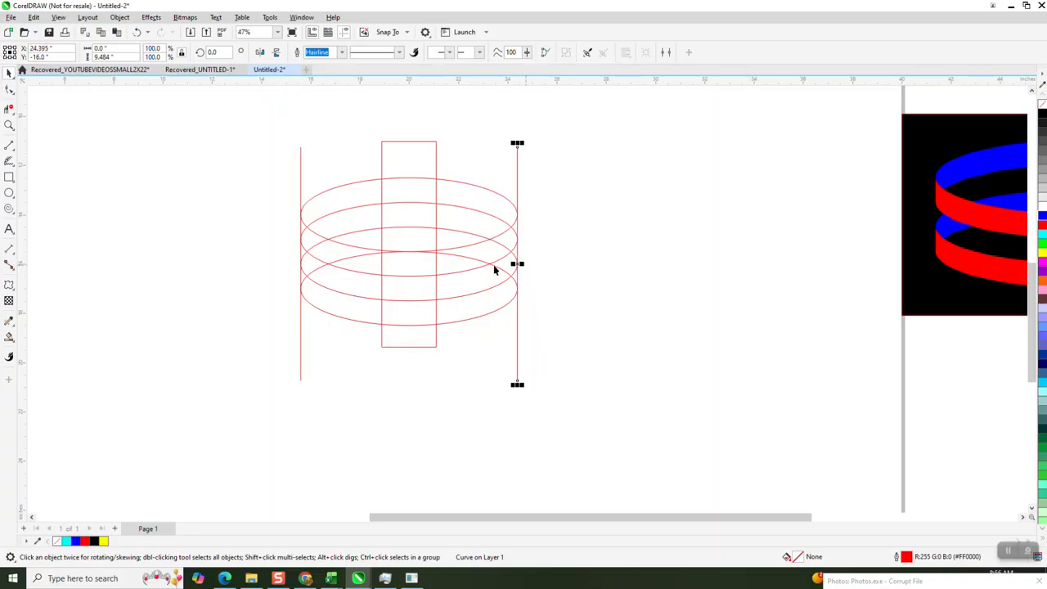
Move the coloured sample logo back beside the new line construction as a filling reference.
{"action": "scroll", "coordinate": [360, 323], "scroll_direction": "down", "scroll_amount": 1}
{"action": "left_click_drag", "start_coordinate": [717, 167], "coordinate": [977, 348]}
{"action": "left_click_drag", "start_coordinate": [792, 247], "coordinate": [589, 228]}
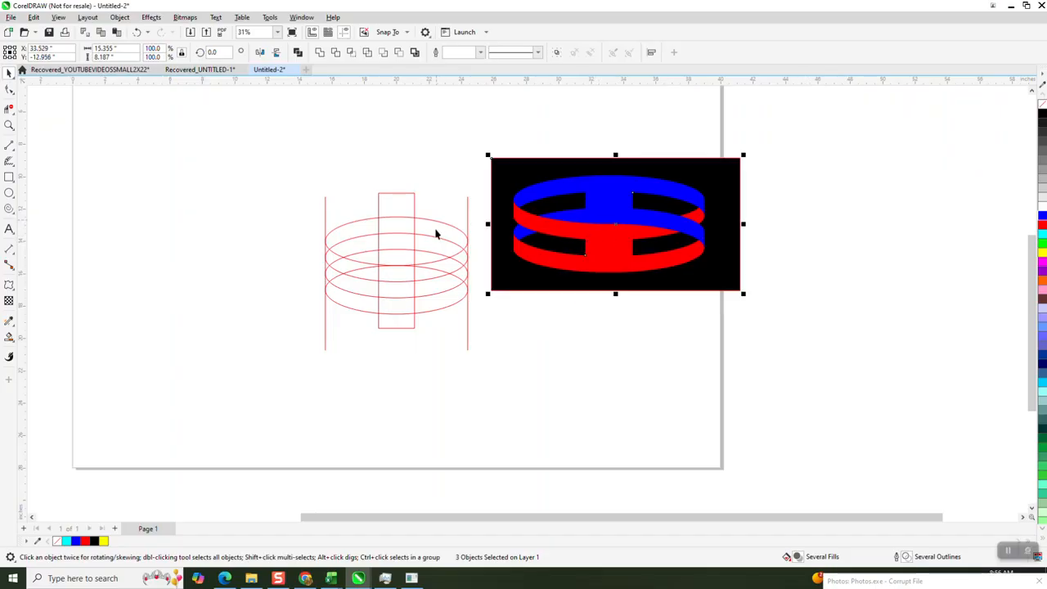
{"action": "left_click", "coordinate": [9, 125]}
{"action": "left_click_drag", "start_coordinate": [310, 169], "coordinate": [798, 393]}
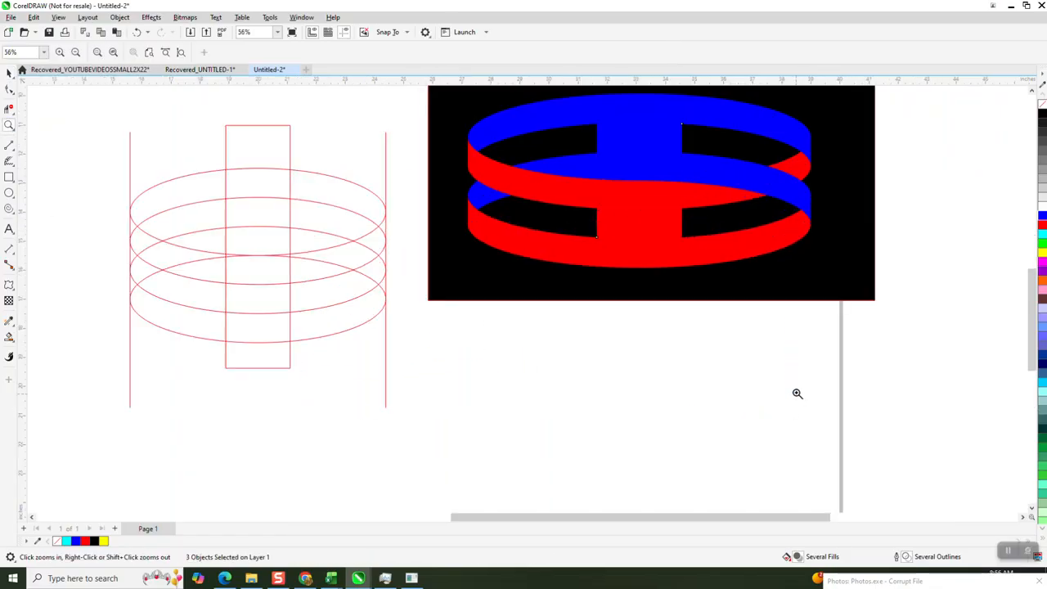
{"action": "left_click", "coordinate": [9, 337]}
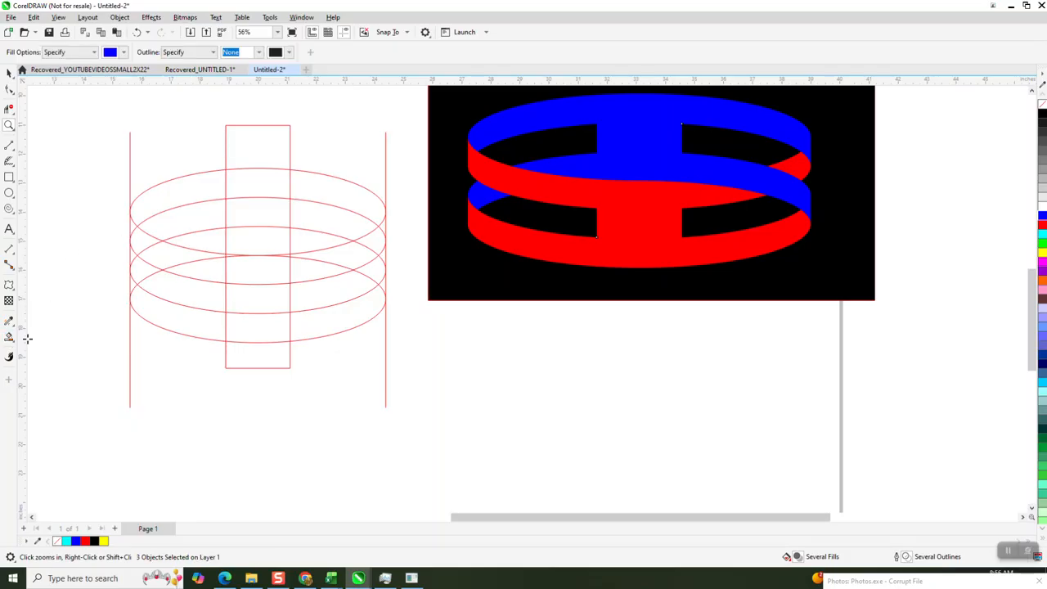
{"action": "left_click", "coordinate": [144, 204]}
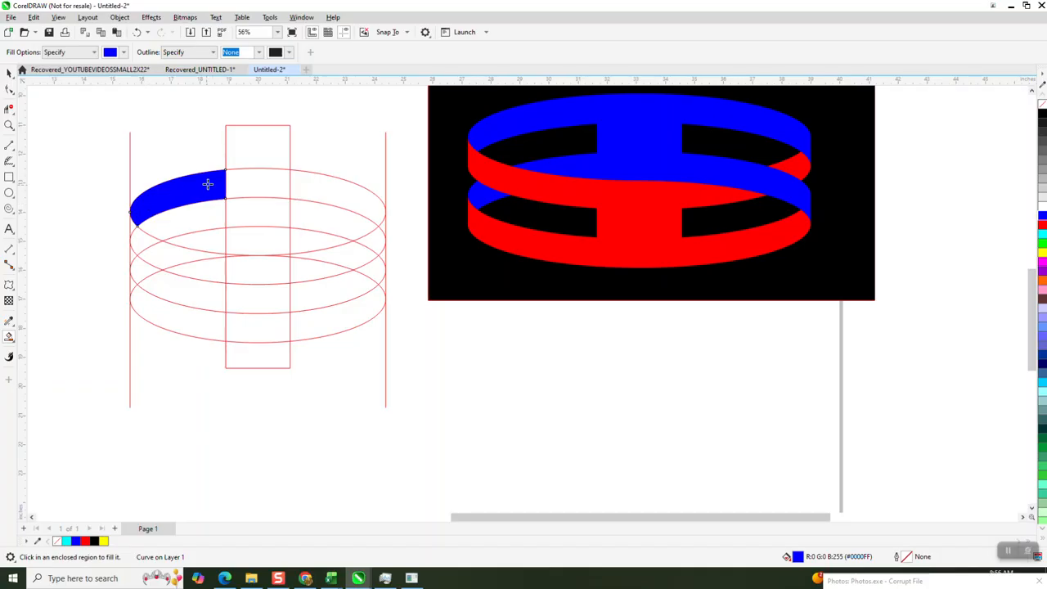
{"action": "left_click", "coordinate": [251, 181]}
{"action": "left_click", "coordinate": [378, 208]}
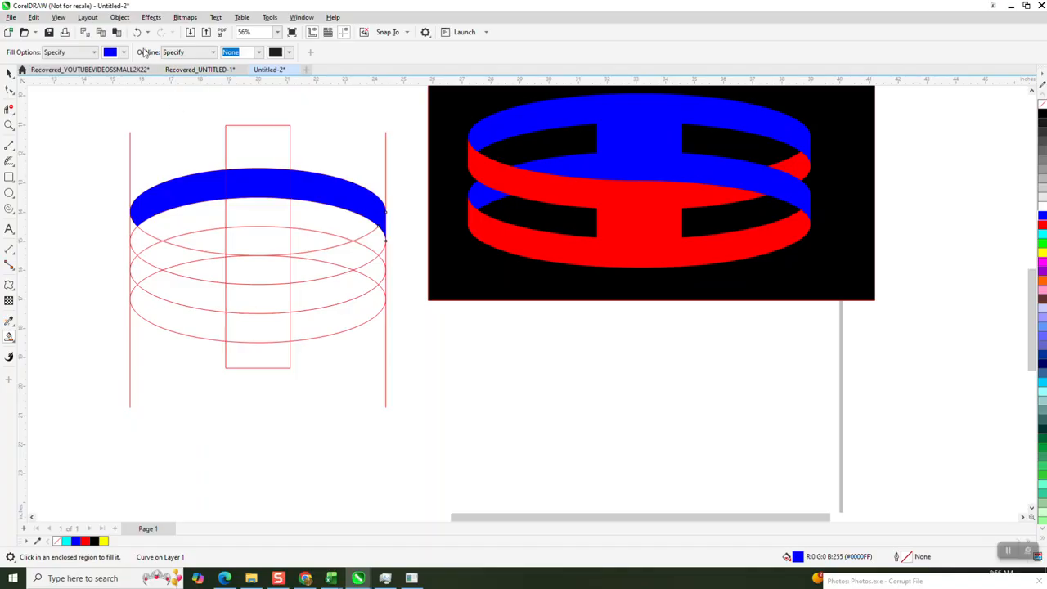
{"action": "left_click", "coordinate": [138, 33]}
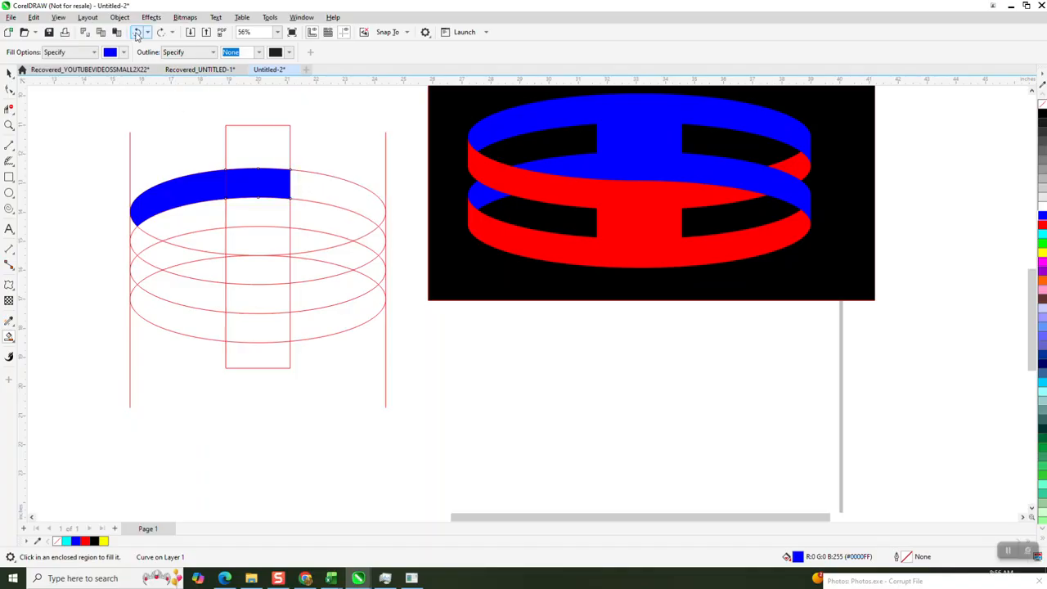
{"action": "left_click", "coordinate": [138, 33]}
{"action": "left_click", "coordinate": [137, 34]}
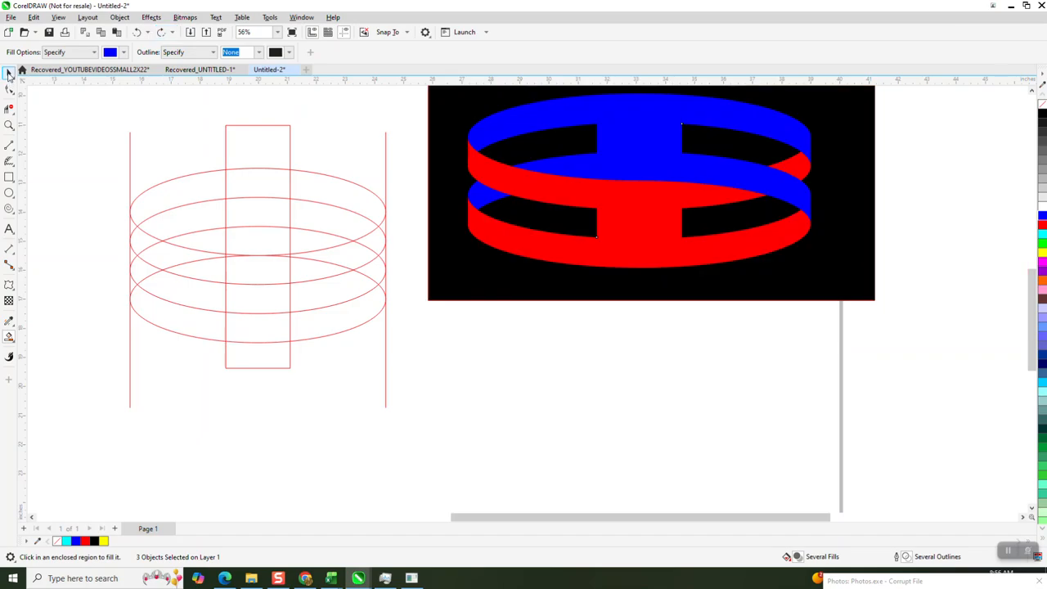
Group the four ellipses, the rectangle and the two vertical lines of the construction.
{"action": "left_click", "coordinate": [10, 74]}
{"action": "mouse_move", "coordinate": [79, 111]}
{"action": "left_mouse_down"}
{"action": "mouse_move", "coordinate": [274, 327]}
{"action": "mouse_move", "coordinate": [434, 462]}
{"action": "left_mouse_up"}
{"action": "key", "text": "ctrl+g"}
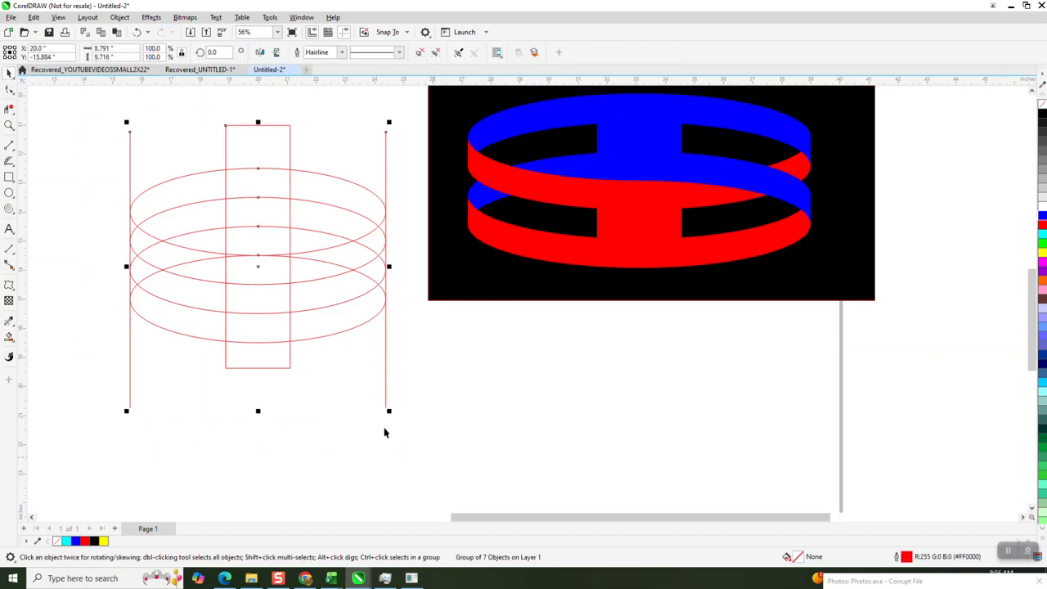
Smart Fill the uppermost curved band and the upper part of the centre column with blue and no outline.
{"action": "left_click", "coordinate": [9, 336]}
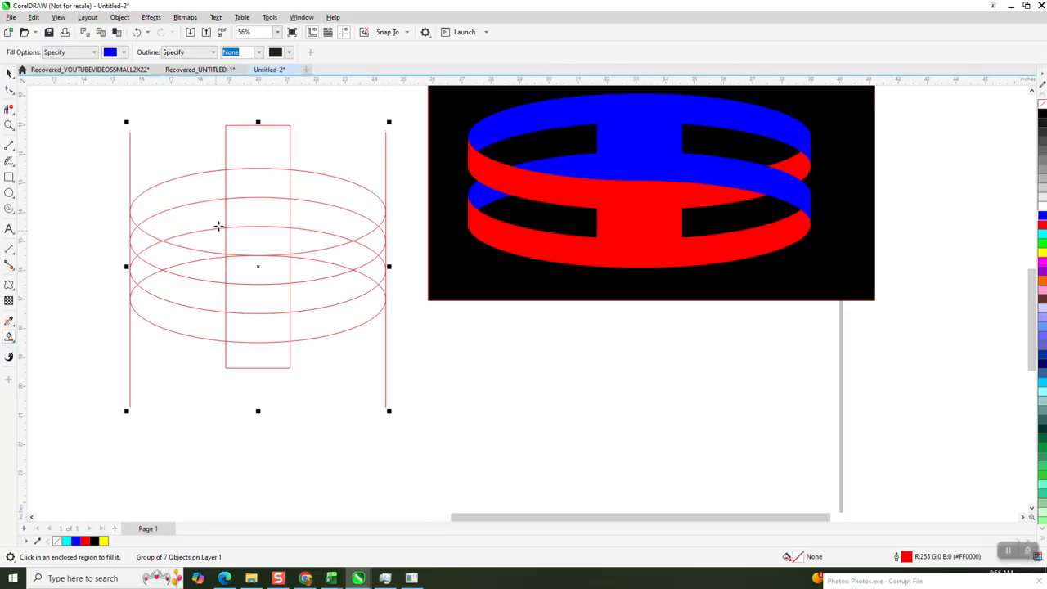
{"action": "left_click", "coordinate": [188, 191]}
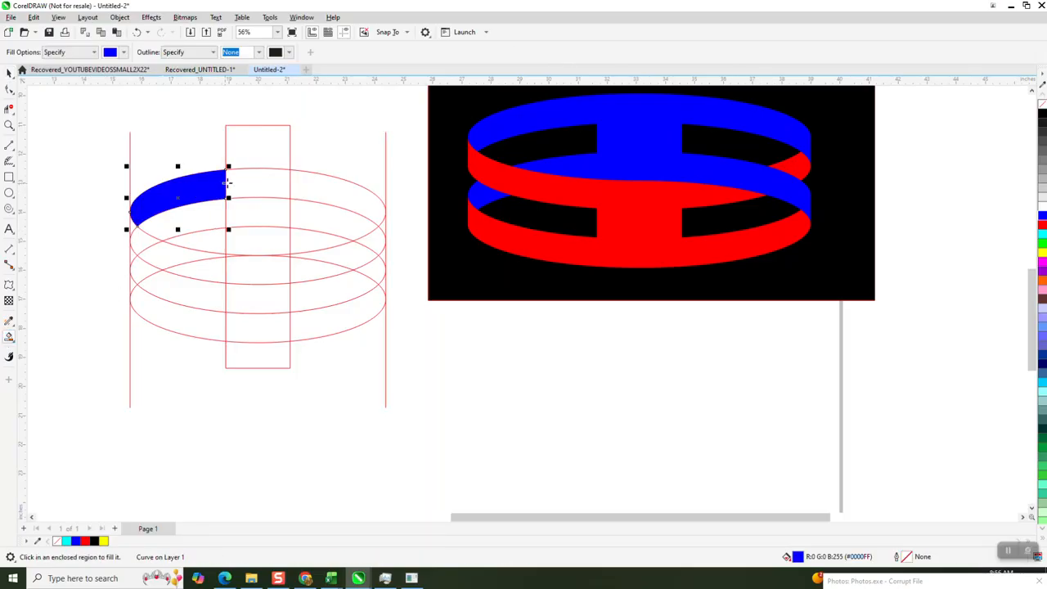
{"action": "left_click", "coordinate": [282, 180]}
{"action": "left_click", "coordinate": [385, 212]}
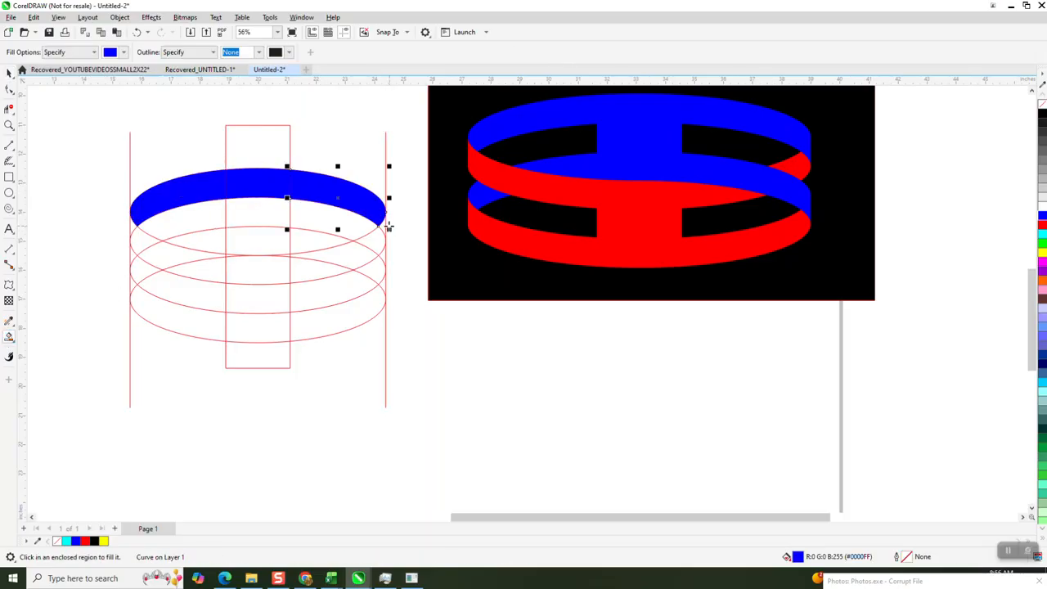
{"action": "left_click", "coordinate": [273, 213]}
{"action": "left_click", "coordinate": [288, 245]}
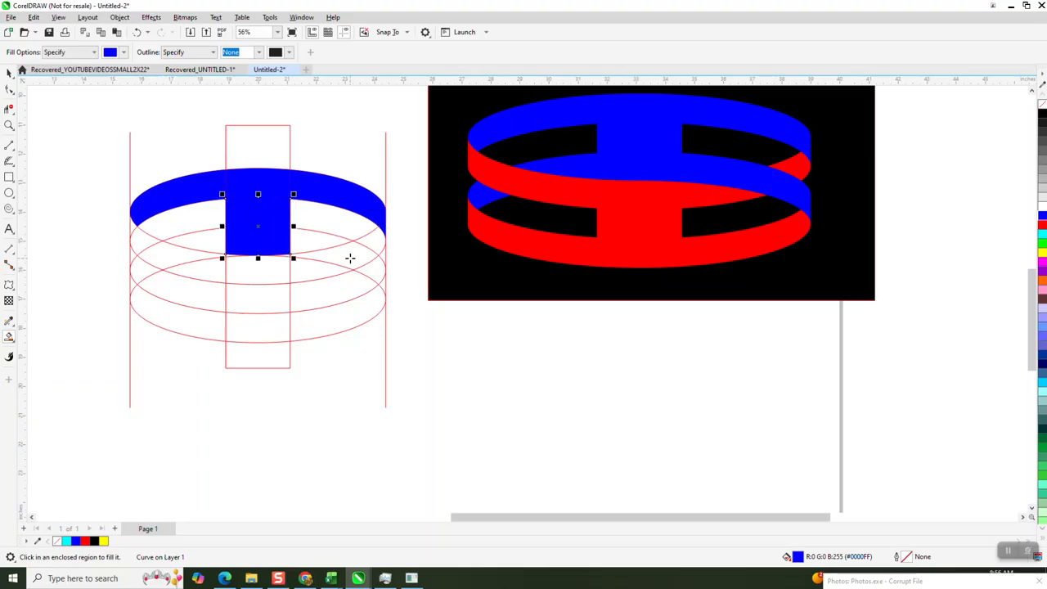
Smart Fill the sections of the second curved band right of the centre column with blue.
{"action": "left_click", "coordinate": [379, 274]}
{"action": "left_click", "coordinate": [384, 287]}
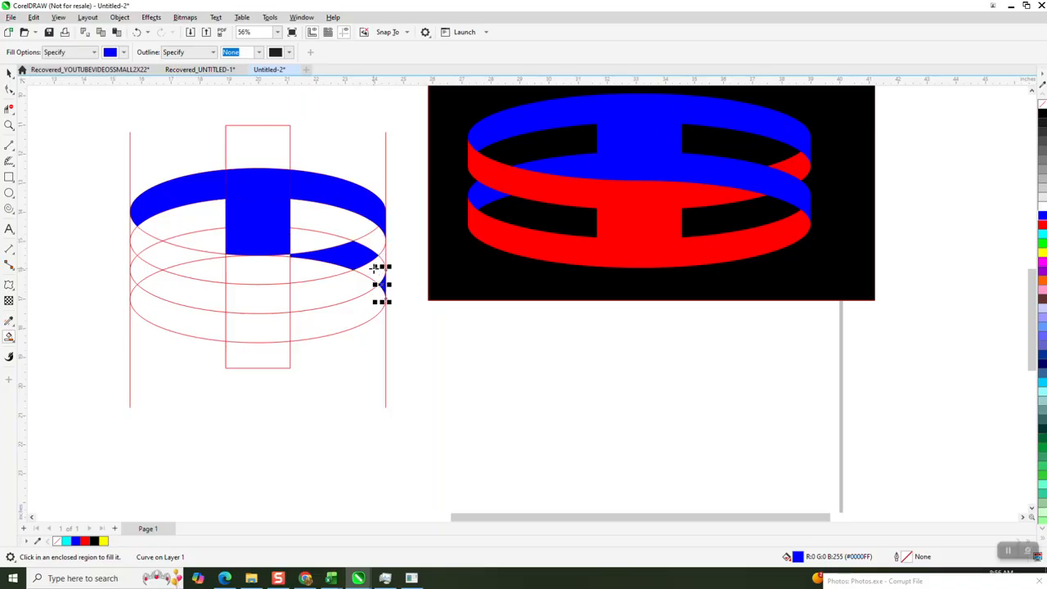
{"action": "left_click", "coordinate": [297, 238]}
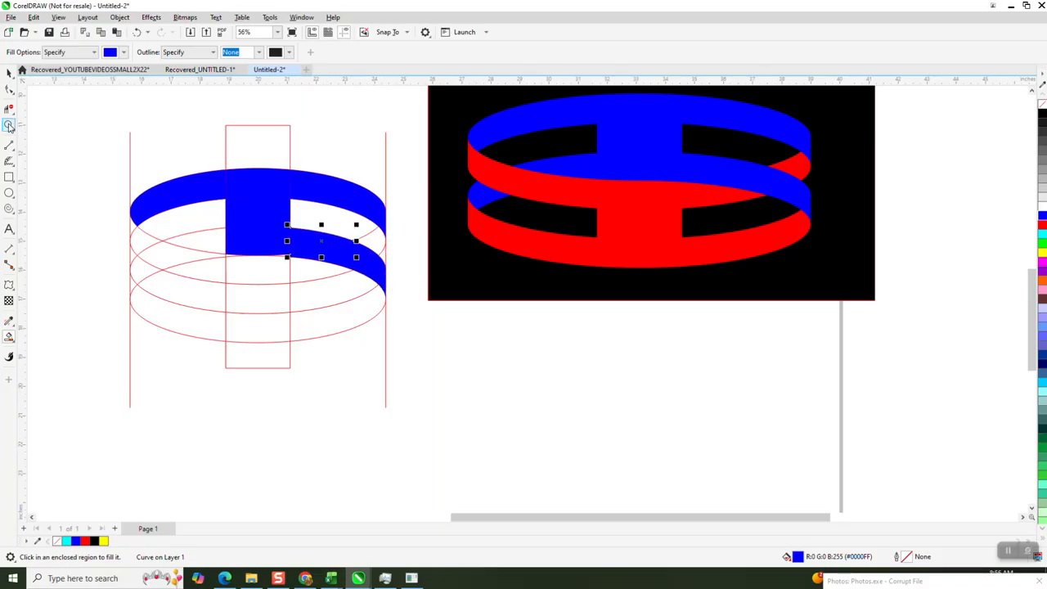
Smart Fill the thin slivers between the centre column's lower edge and the adjoining ellipse with blue.
{"action": "left_click", "coordinate": [9, 125]}
{"action": "left_click_drag", "start_coordinate": [245, 216], "coordinate": [381, 311]}
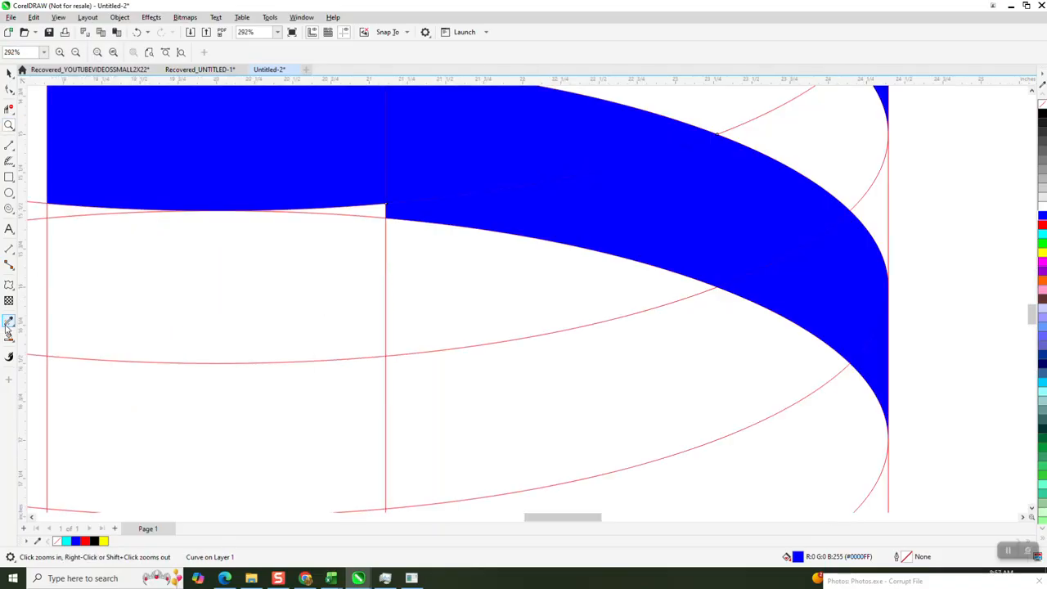
{"action": "left_click", "coordinate": [9, 322]}
{"action": "left_click", "coordinate": [15, 344]}
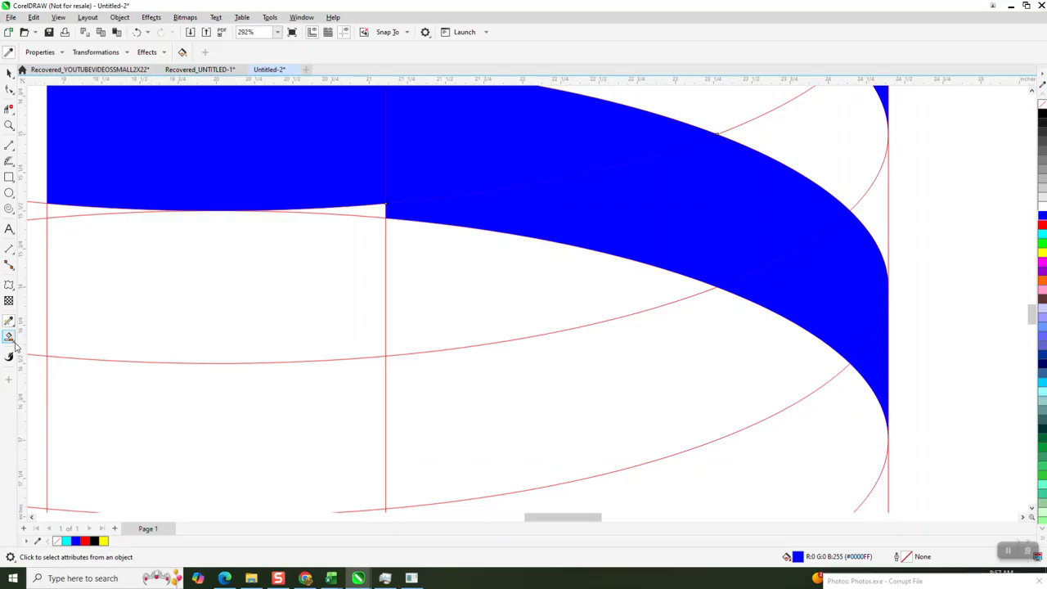
{"action": "left_click", "coordinate": [41, 350]}
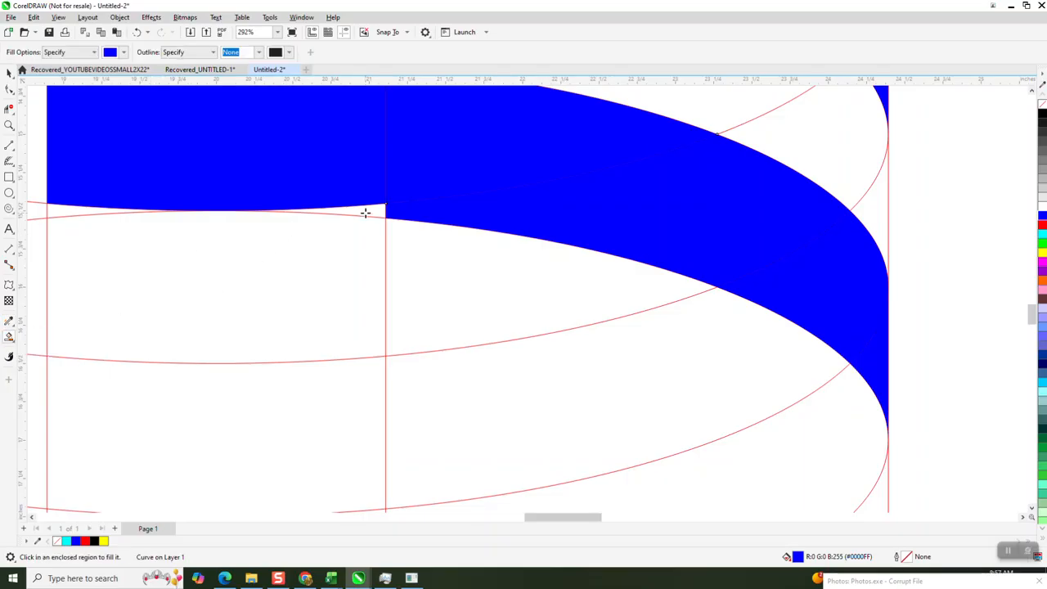
{"action": "scroll", "coordinate": [425, 237], "scroll_direction": "down", "scroll_amount": 6}
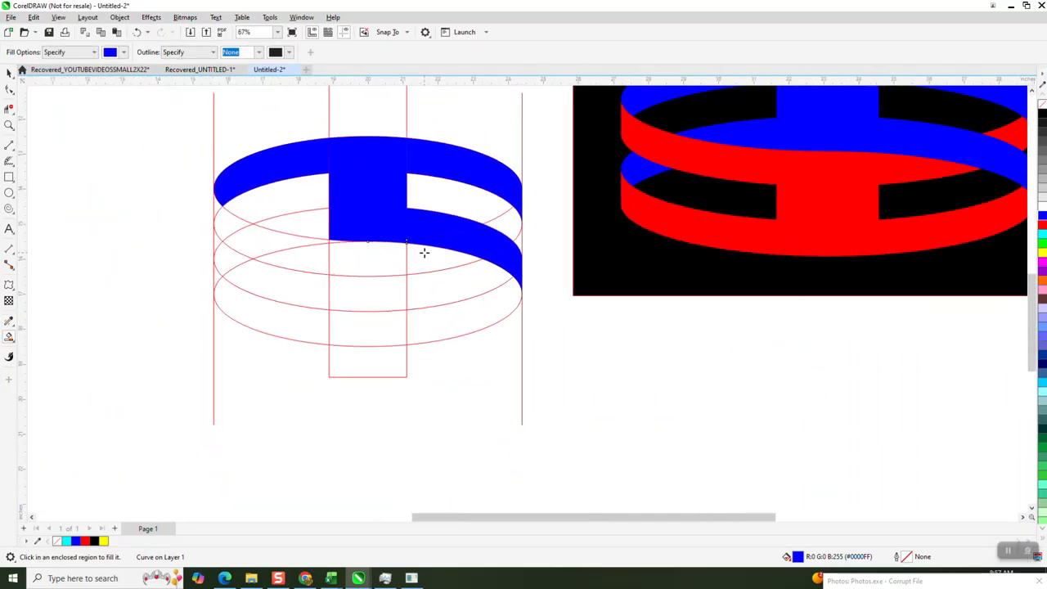
Smart Fill the second band's section left of the centre column and the small piece at its far left with blue.
{"action": "scroll", "coordinate": [424, 252], "scroll_direction": "down", "scroll_amount": 1}
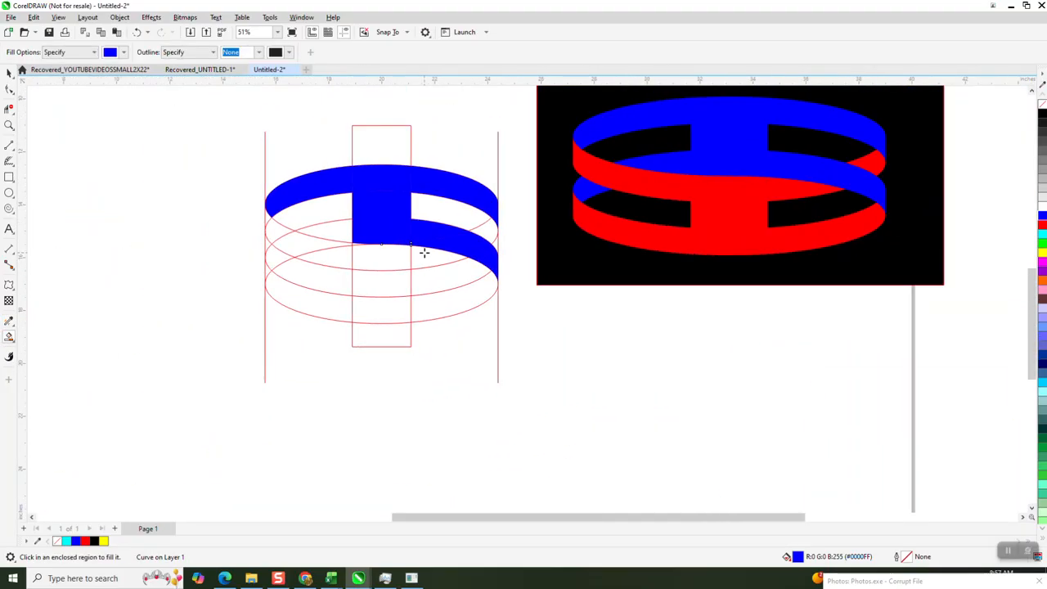
{"action": "left_click", "coordinate": [341, 236]}
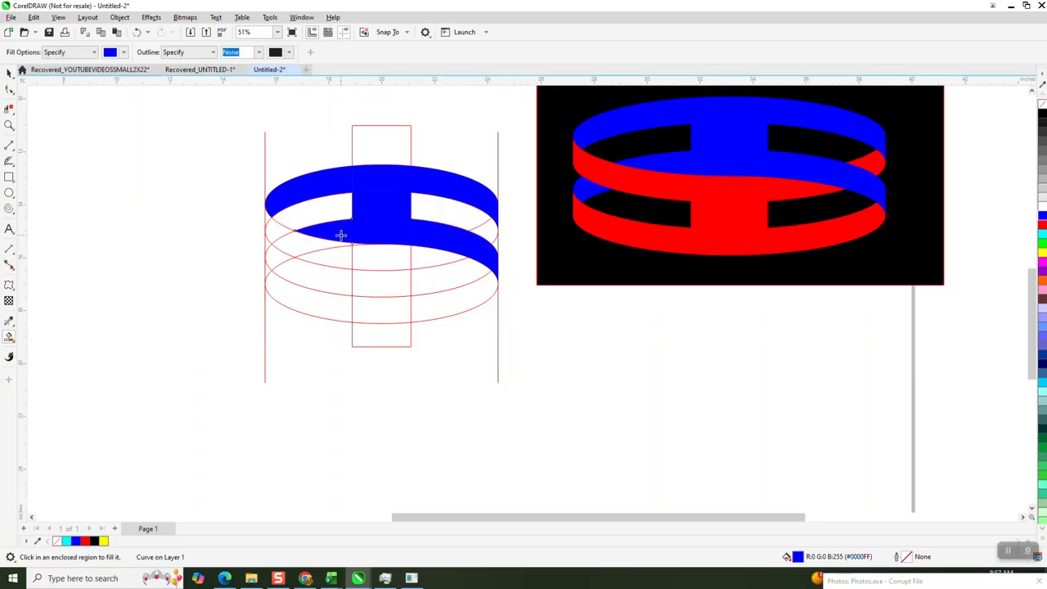
{"action": "left_click", "coordinate": [271, 261]}
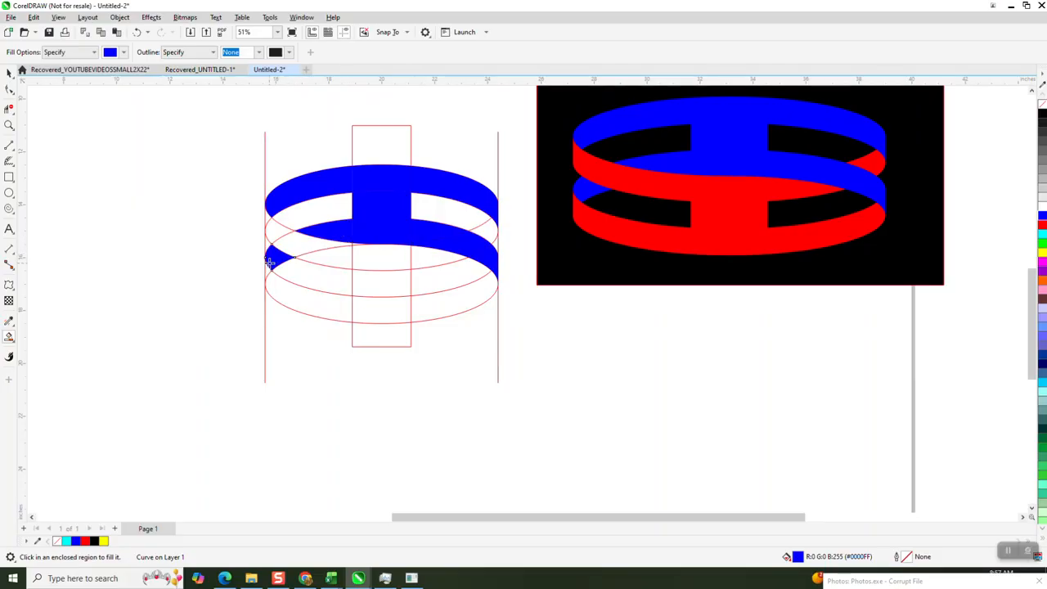
Move the grouped red line construction to the left, clear of the blue filled pieces.
{"action": "left_click", "coordinate": [9, 72]}
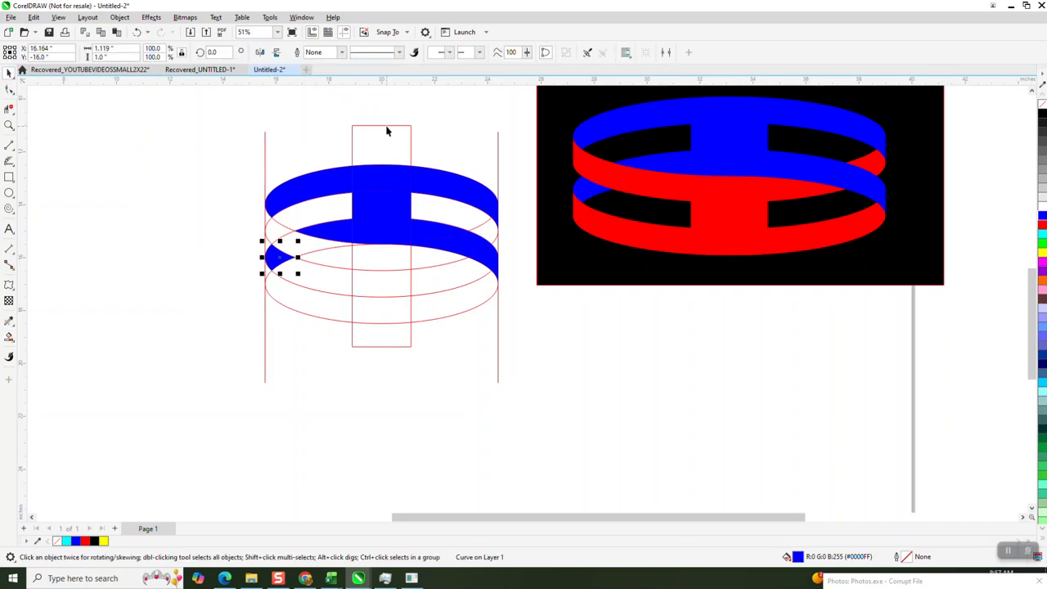
{"action": "left_click_drag", "start_coordinate": [388, 131], "coordinate": [101, 138]}
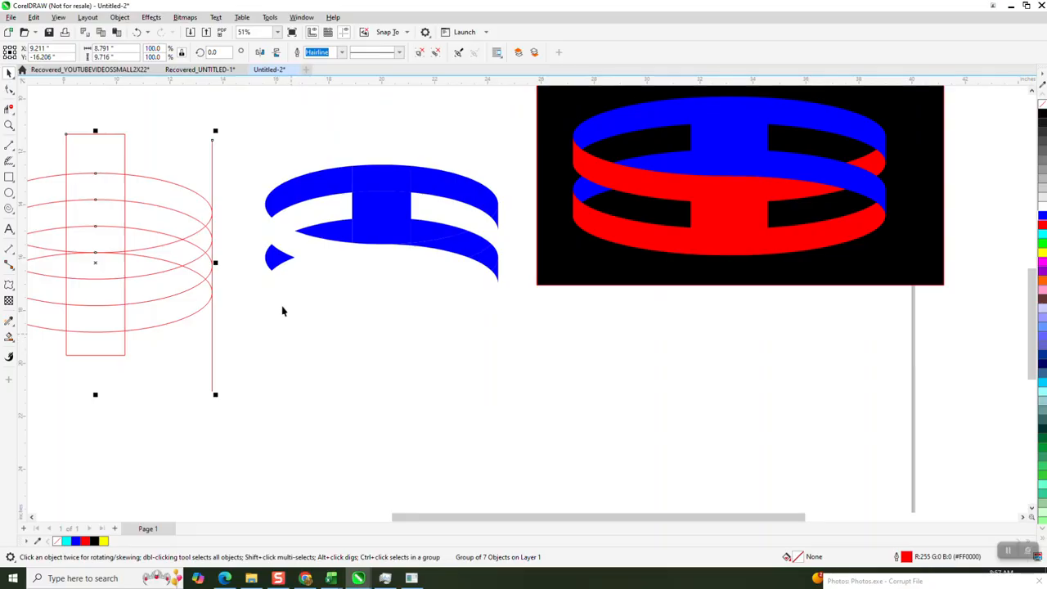
Try to weld all the blue pieces into one object, and undo the weld.
{"action": "left_click_drag", "start_coordinate": [248, 142], "coordinate": [511, 322]}
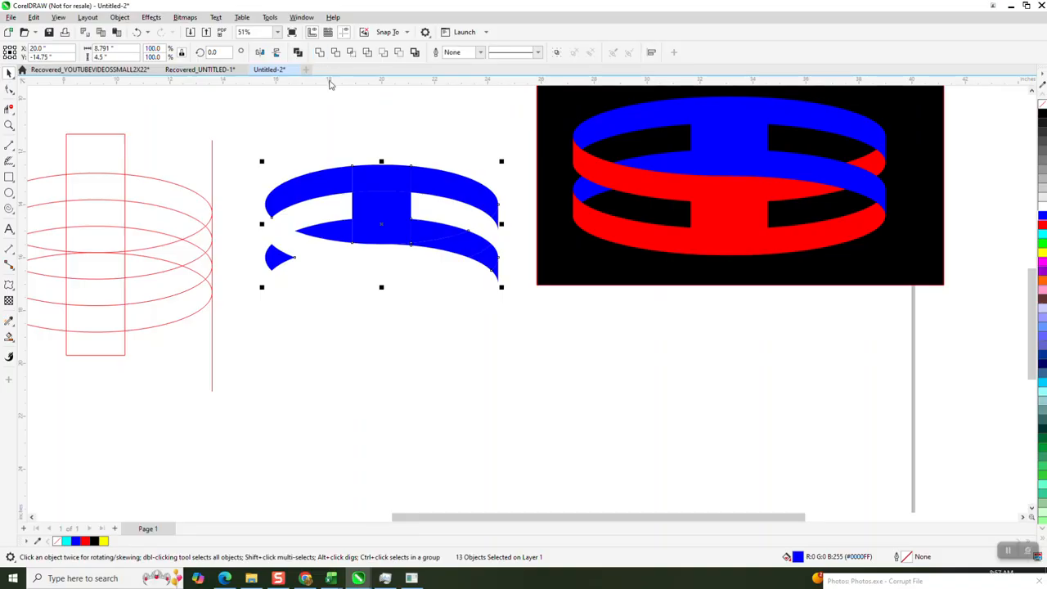
{"action": "left_click", "coordinate": [320, 53]}
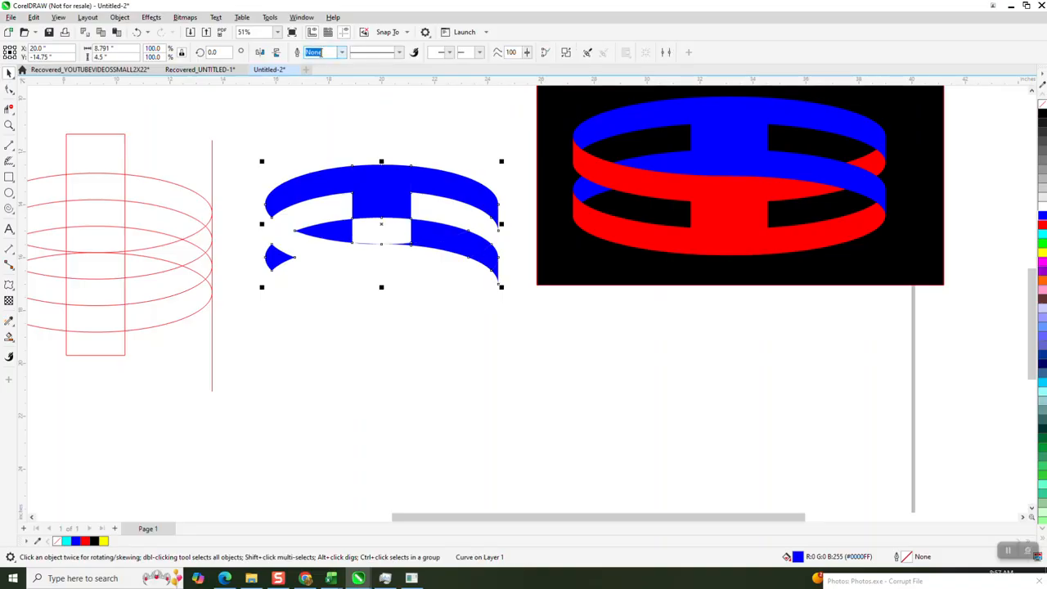
{"action": "left_click", "coordinate": [137, 32]}
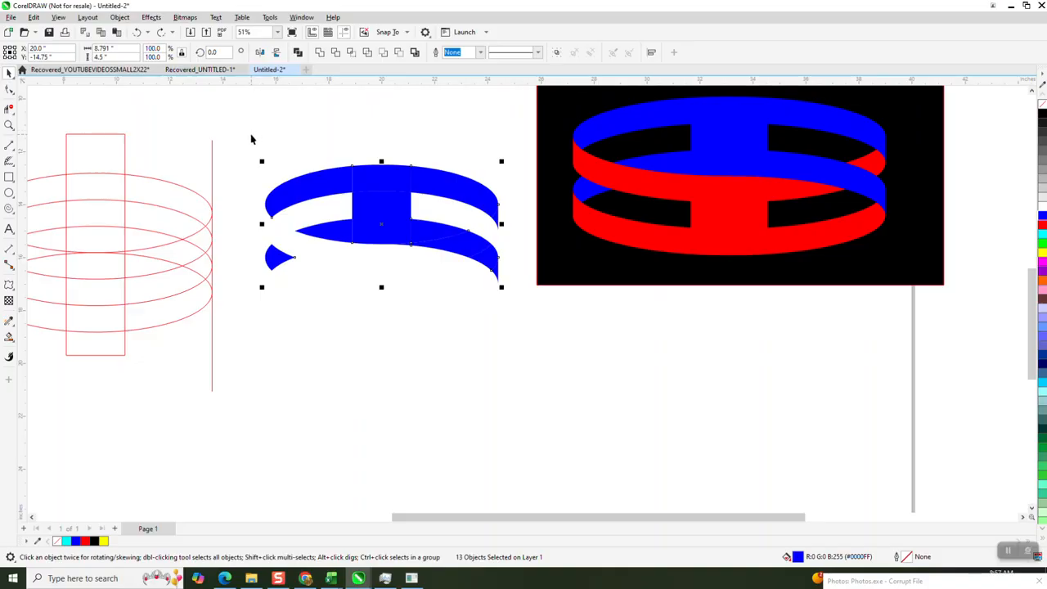
Group all the blue pieces and colour a duplicate of the group red.
{"action": "left_click_drag", "start_coordinate": [251, 139], "coordinate": [517, 338]}
{"action": "key", "text": "ctrl+g"}
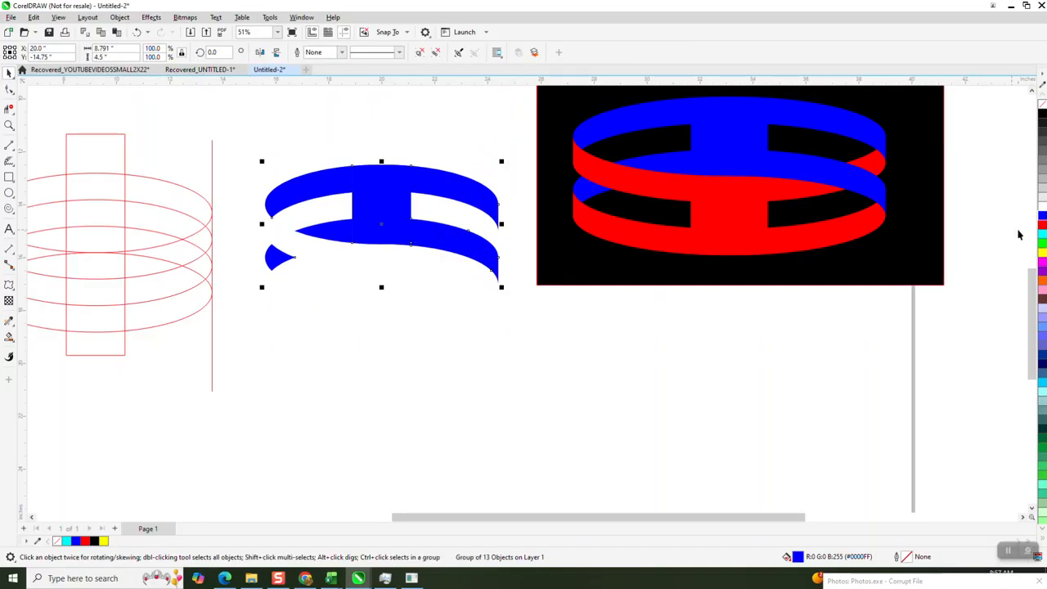
{"action": "left_click", "coordinate": [1041, 225]}
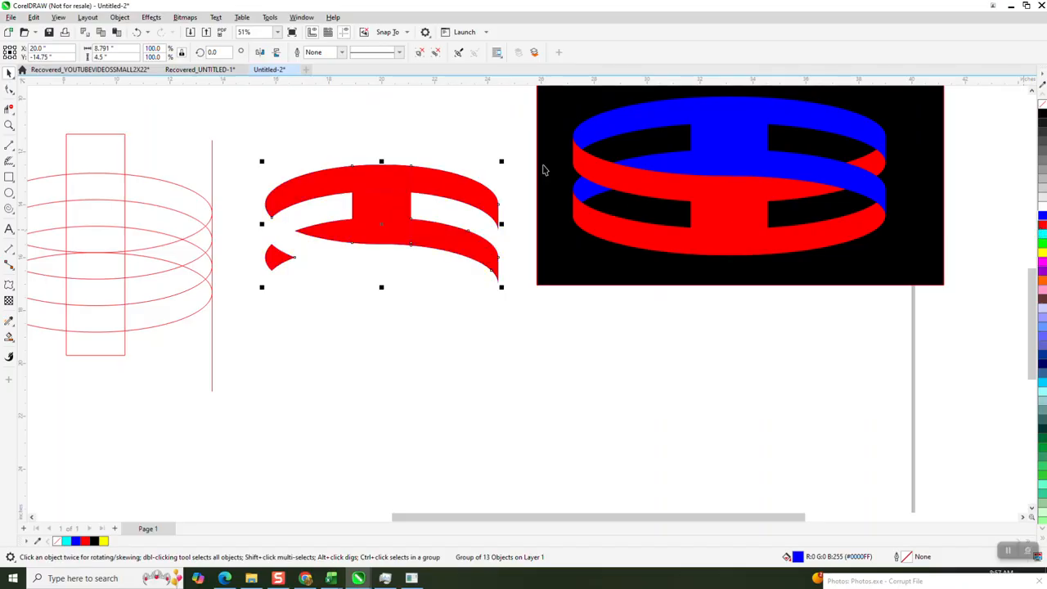
Mirror the red duplicate vertically and horizontally, and move it straight down until it interlocks with the blue group.
{"action": "left_click", "coordinate": [277, 53]}
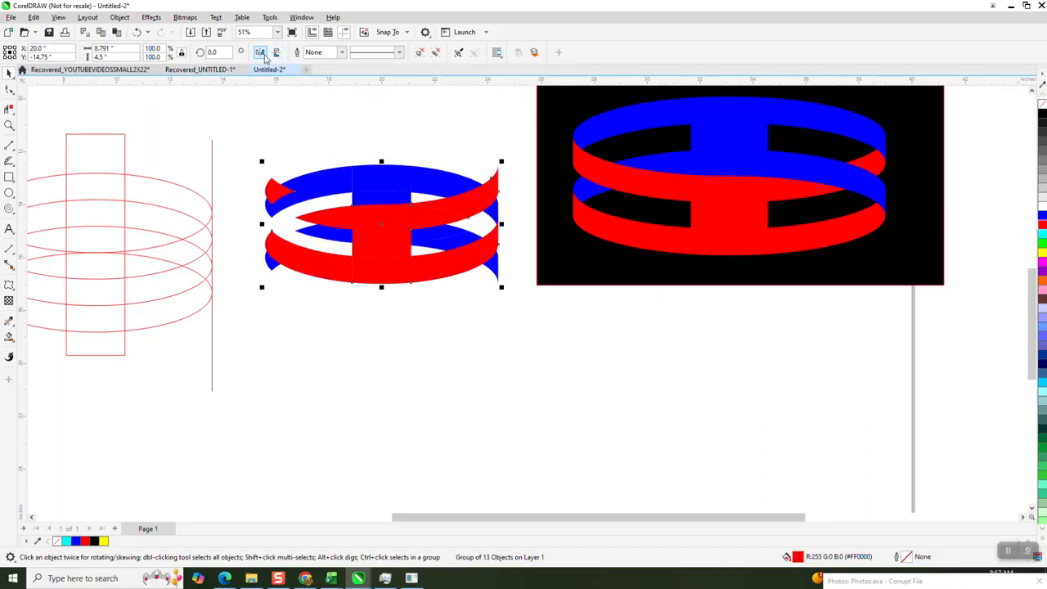
{"action": "left_click", "coordinate": [260, 52]}
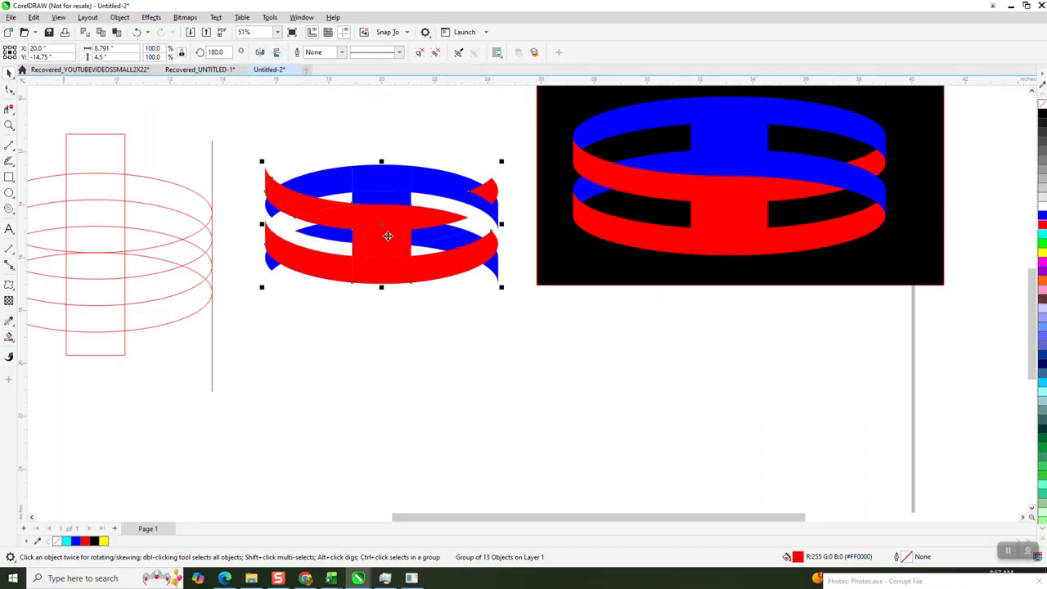
{"action": "mouse_move", "coordinate": [387, 235]}
{"action": "left_mouse_down"}
{"action": "mouse_move", "coordinate": [390, 357]}
{"action": "mouse_move", "coordinate": [382, 247]}
{"action": "left_mouse_up"}
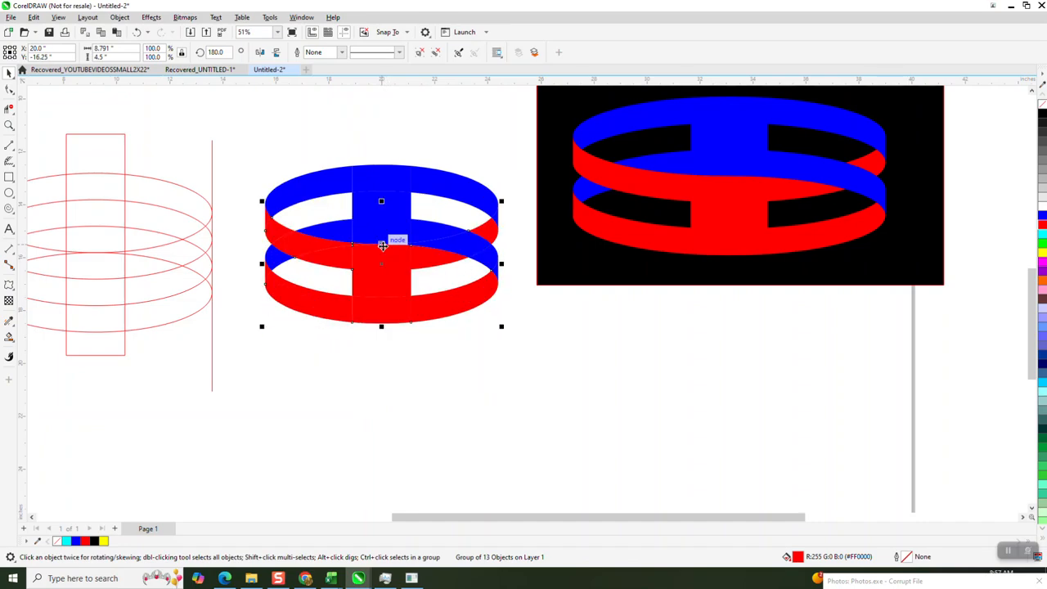
{"action": "left_click", "coordinate": [423, 342]}
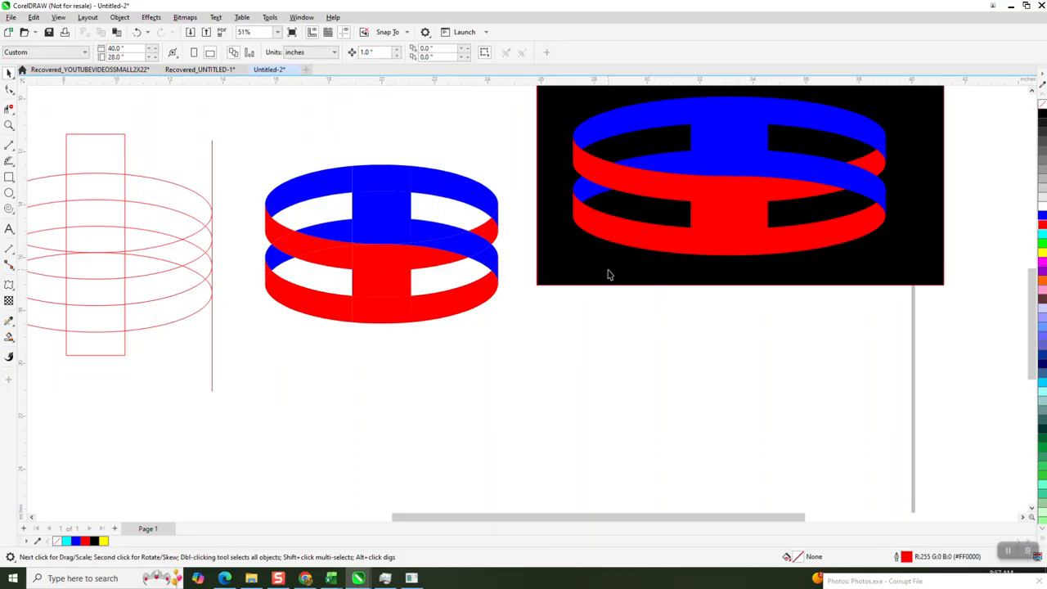
Preview the new logo against the black background rectangle, and restore the rectangle behind the sample logo.
{"action": "left_click_drag", "start_coordinate": [607, 274], "coordinate": [299, 331]}
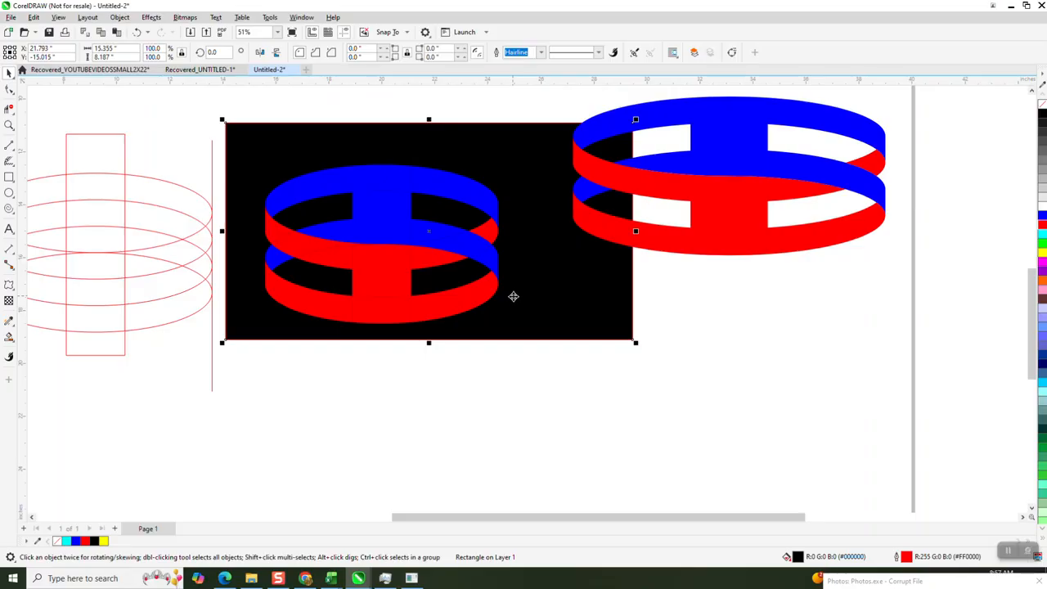
{"action": "left_click_drag", "start_coordinate": [514, 292], "coordinate": [838, 264]}
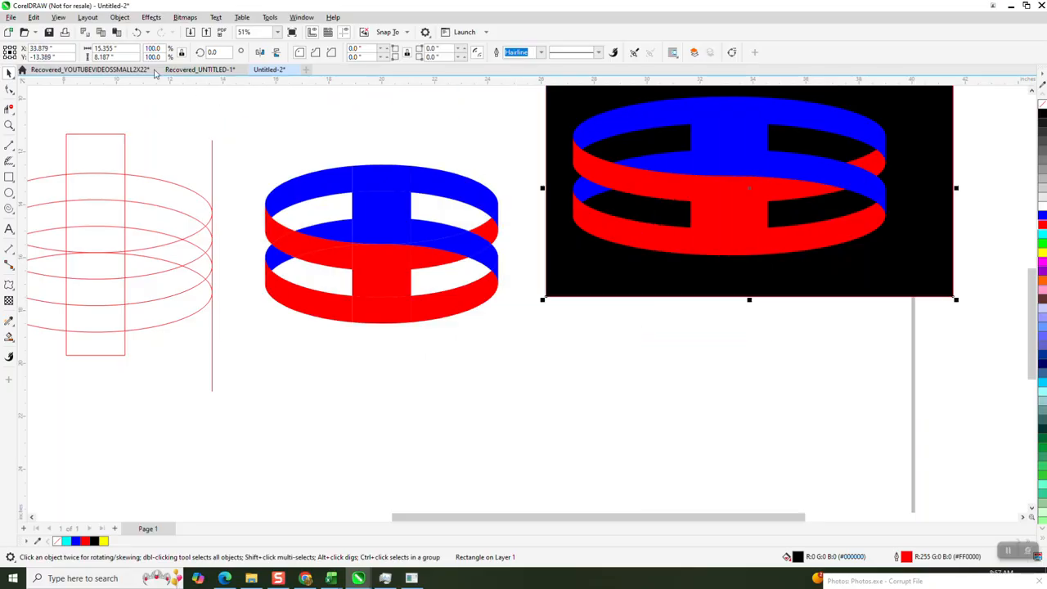
{"action": "left_click", "coordinate": [140, 32]}
{"action": "left_click", "coordinate": [138, 32]}
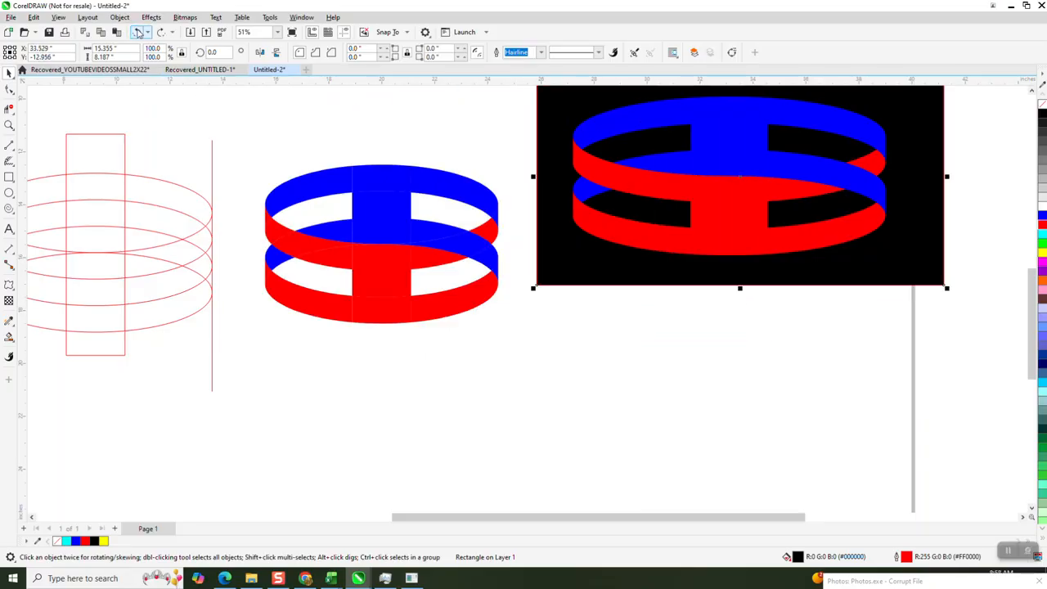
Undo the red duplicate's move, its mirroring in both directions and its red colouring.
{"action": "left_click", "coordinate": [138, 32]}
{"action": "left_click", "coordinate": [138, 32]}
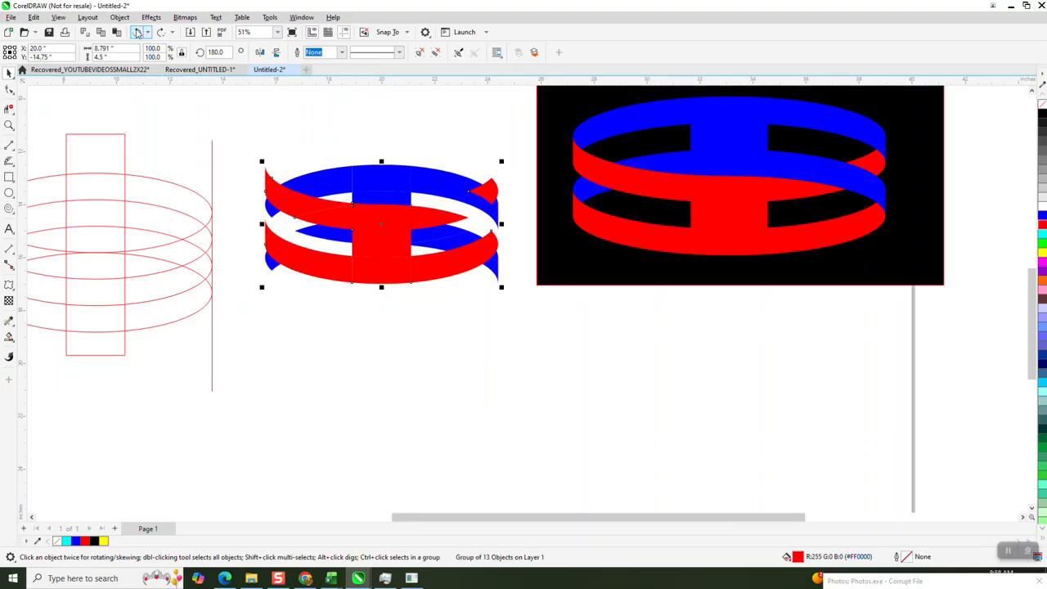
{"action": "left_click", "coordinate": [138, 32]}
{"action": "left_click", "coordinate": [138, 32]}
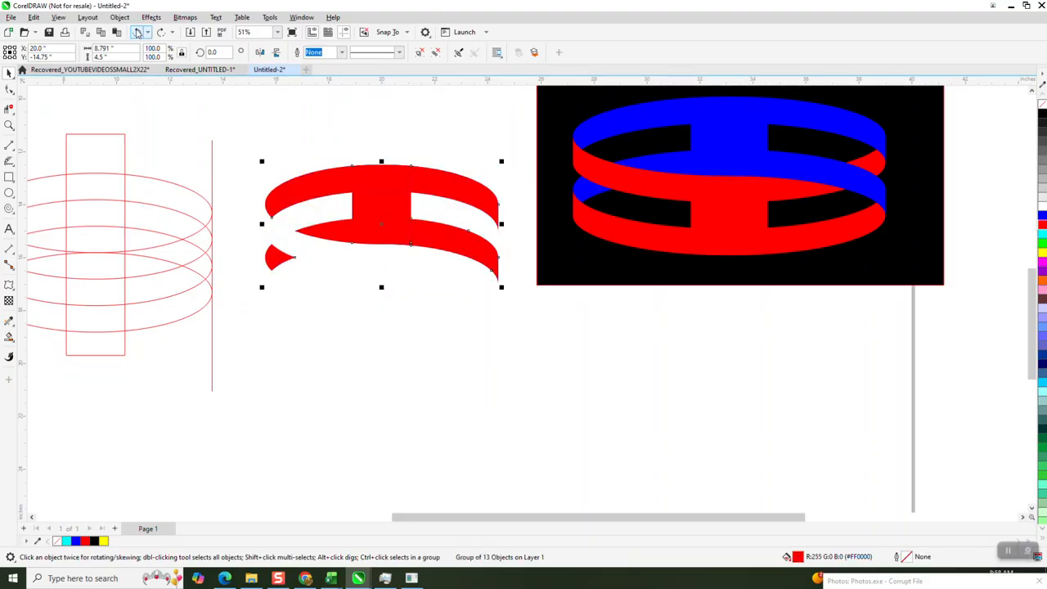
{"action": "left_click", "coordinate": [138, 32]}
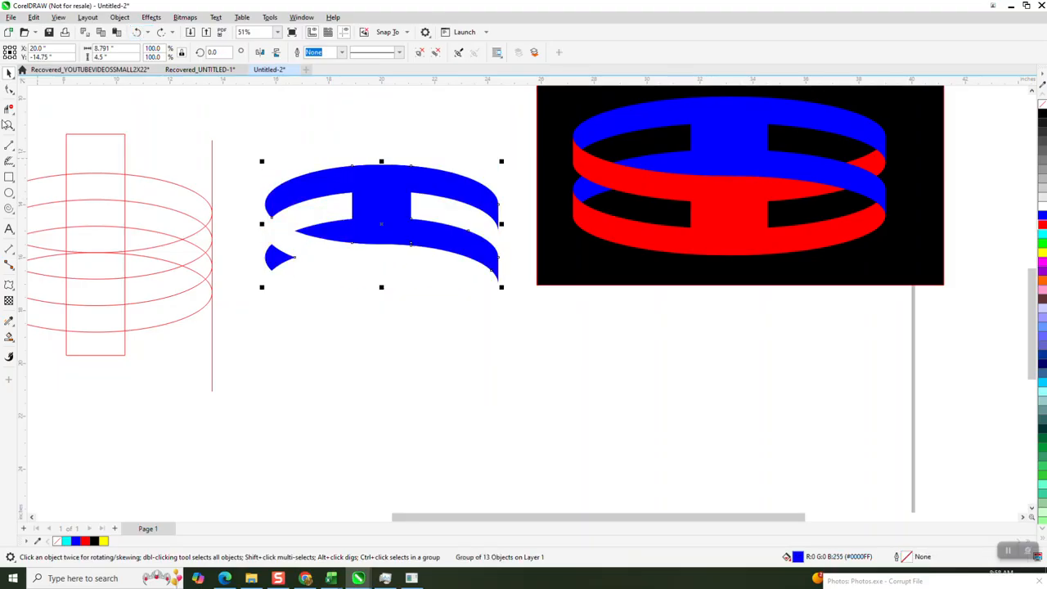
Undo the duplication and the grouping of the blue pieces.
{"action": "left_click", "coordinate": [9, 124]}
{"action": "mouse_move", "coordinate": [358, 163]}
{"action": "left_mouse_down"}
{"action": "mouse_move", "coordinate": [390, 232]}
{"action": "mouse_move", "coordinate": [409, 244]}
{"action": "left_mouse_up"}
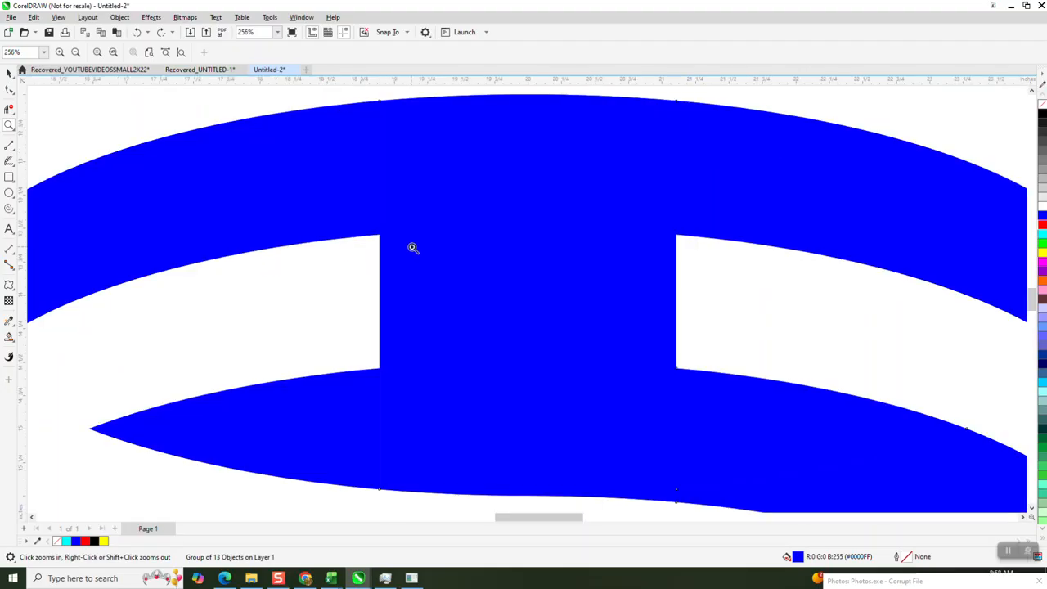
{"action": "right_click", "coordinate": [404, 216]}
{"action": "right_click", "coordinate": [399, 205]}
{"action": "right_click", "coordinate": [399, 205]}
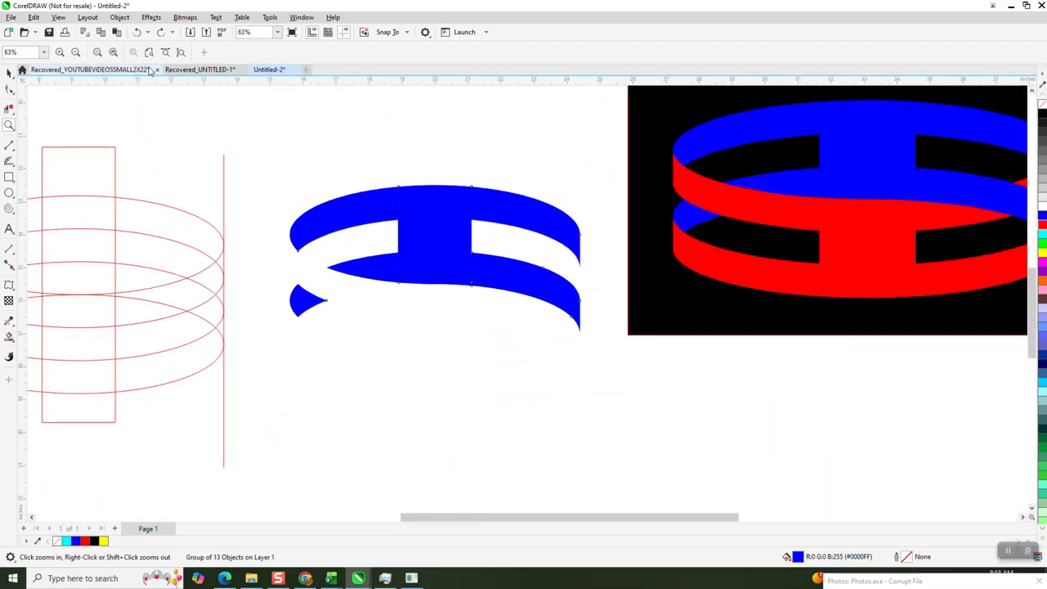
{"action": "left_click", "coordinate": [140, 34]}
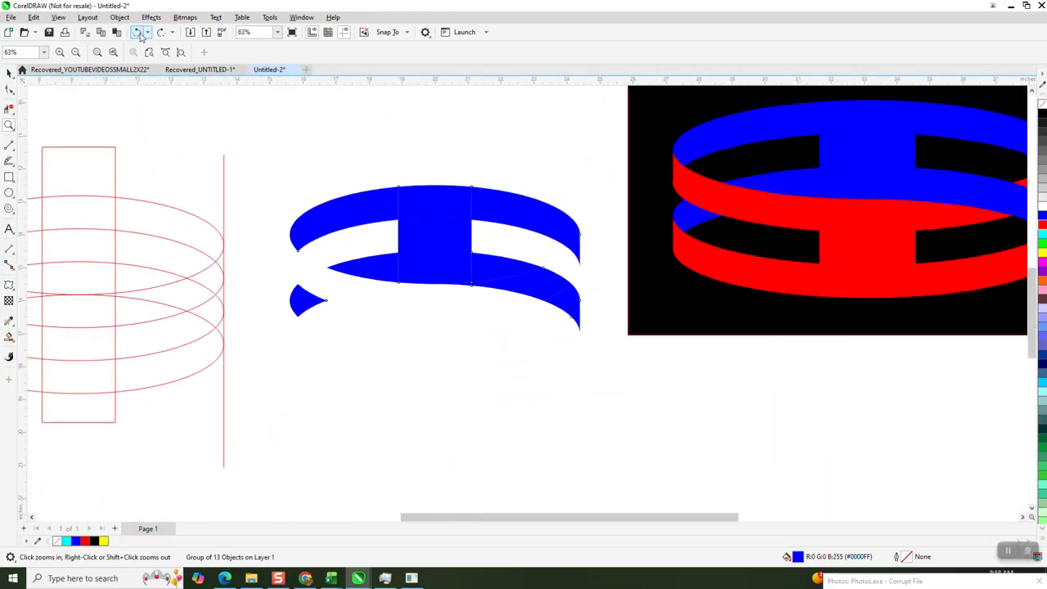
{"action": "left_click", "coordinate": [139, 34]}
Draw a rectangle about 10.1 by 6.8 inches around all the blue pieces.
{"action": "right_click", "coordinate": [253, 152]}
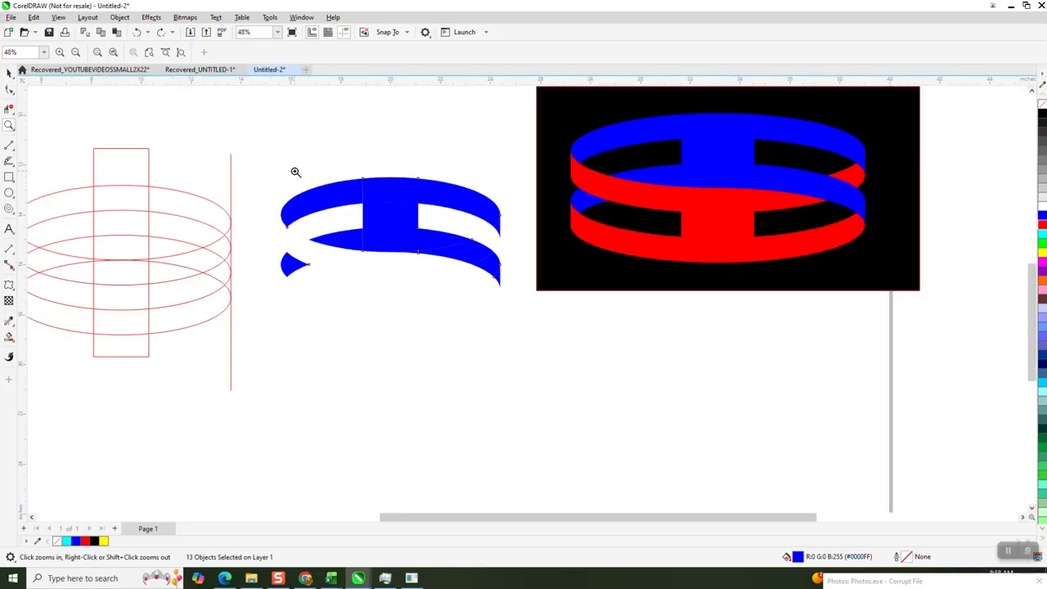
{"action": "left_click", "coordinate": [9, 177]}
{"action": "left_click_drag", "start_coordinate": [265, 148], "coordinate": [517, 318]}
Smart Fill the area between the new rectangle and the blue pieces with red and no outline.
{"action": "left_click", "coordinate": [14, 342]}
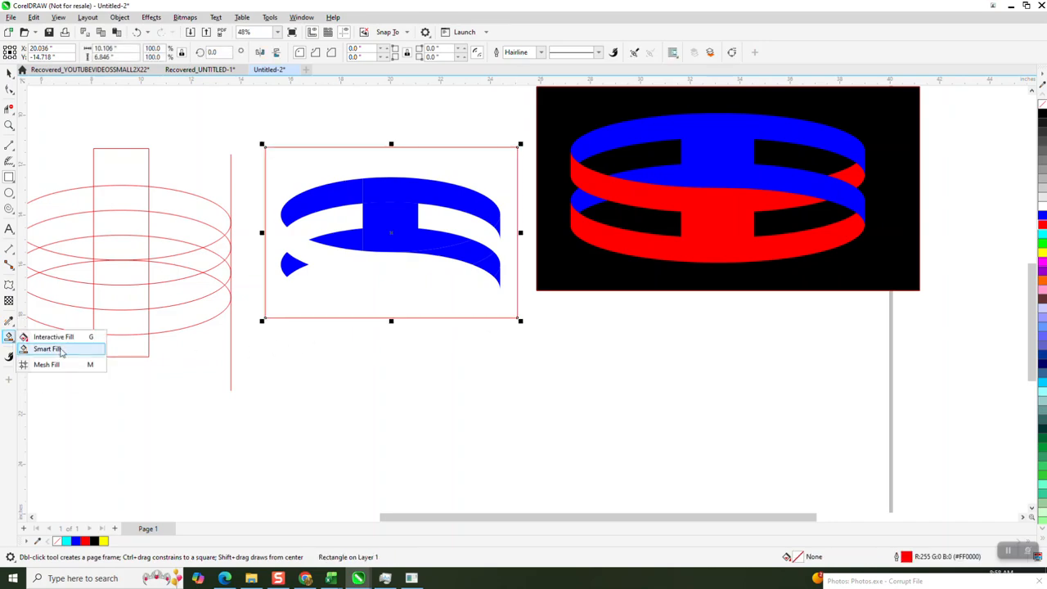
{"action": "left_click", "coordinate": [60, 349]}
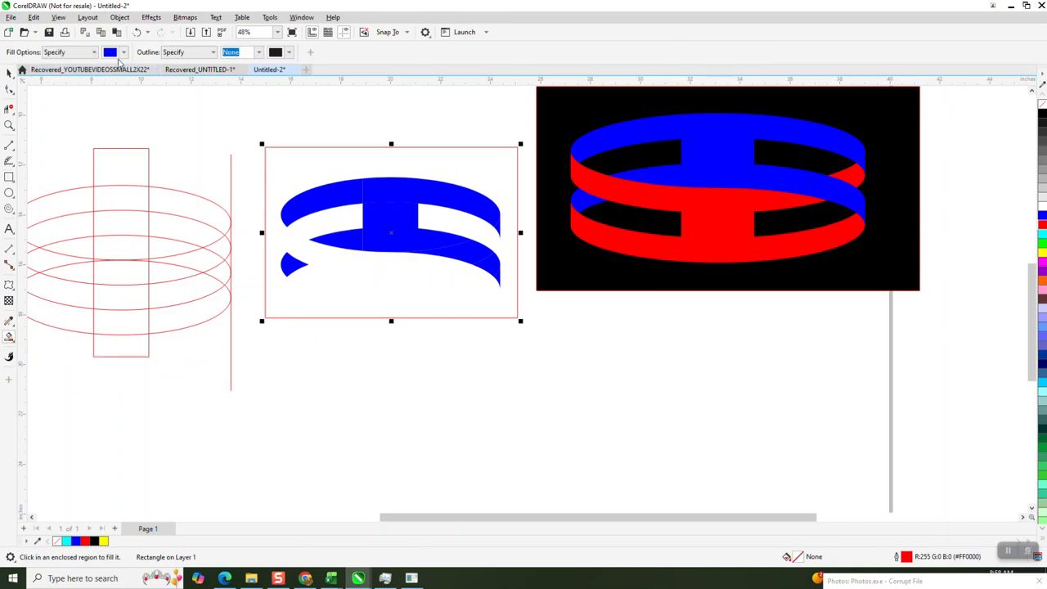
{"action": "left_click", "coordinate": [124, 52]}
{"action": "left_click", "coordinate": [168, 125]}
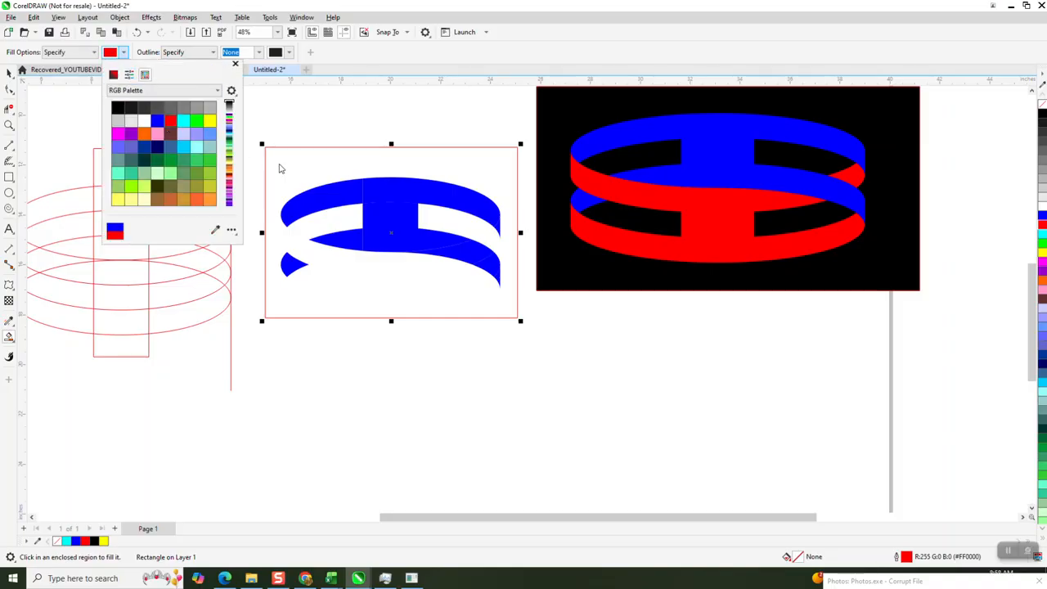
{"action": "left_click", "coordinate": [305, 169]}
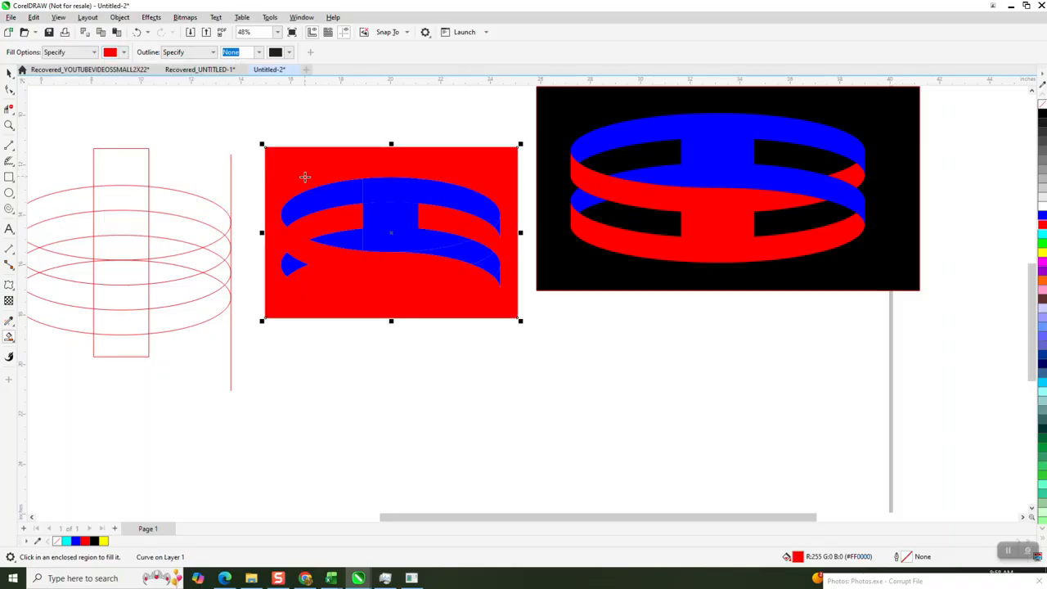
Move the red filled shape with its logo cutouts straight down 6 inches, clear of the blue pieces.
{"action": "key", "text": "Down"}
{"action": "key", "text": "Down"}
{"action": "key", "text": "Down"}
{"action": "key", "text": "Down"}
{"action": "key", "text": "Down"}
{"action": "key", "text": "Down"}
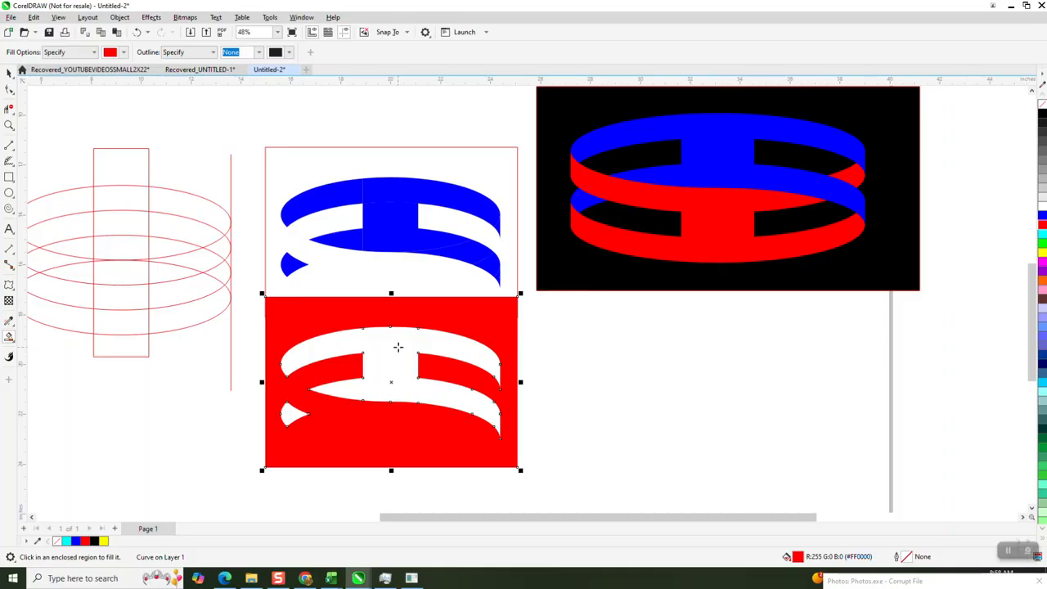
Try to Smart Fill the large logo cutout in the red shape with red, and undo that fill.
{"action": "left_click", "coordinate": [398, 347]}
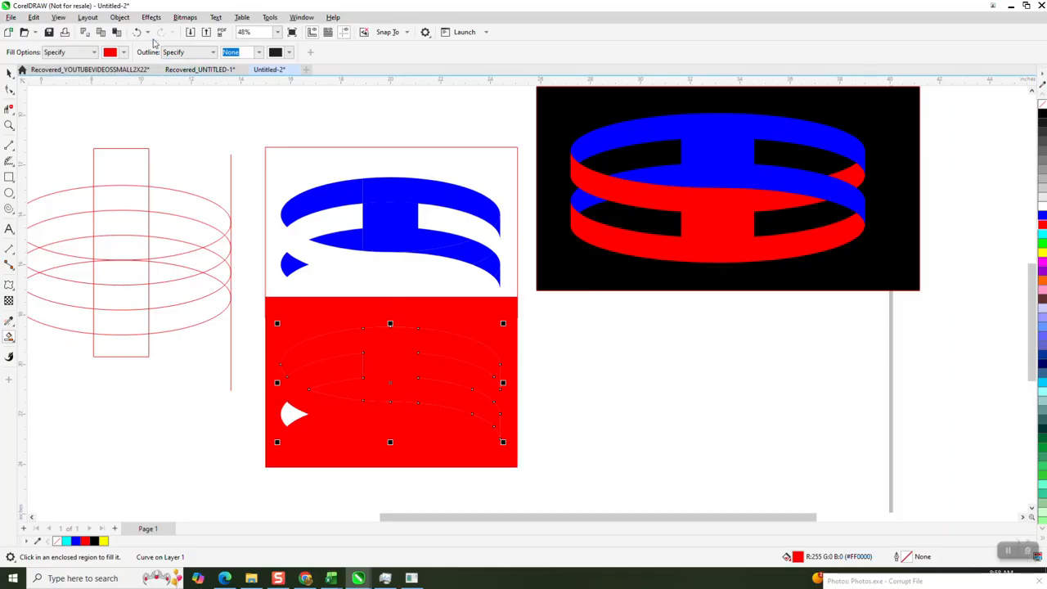
{"action": "left_click", "coordinate": [138, 33]}
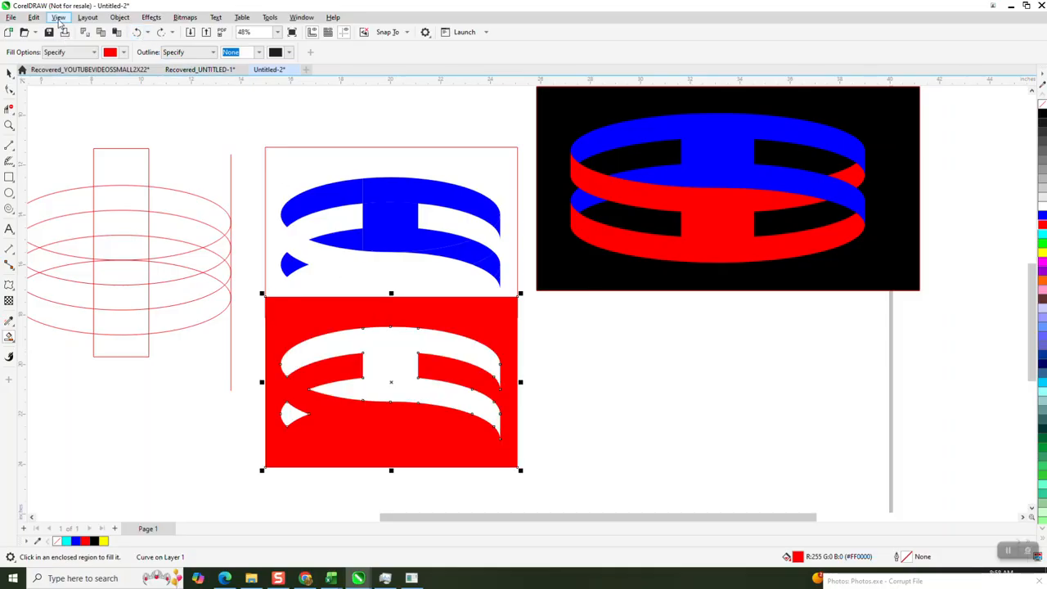
Smart Fill the small and large logo cutouts in the red shape with blue and no outline.
{"action": "left_click", "coordinate": [124, 52]}
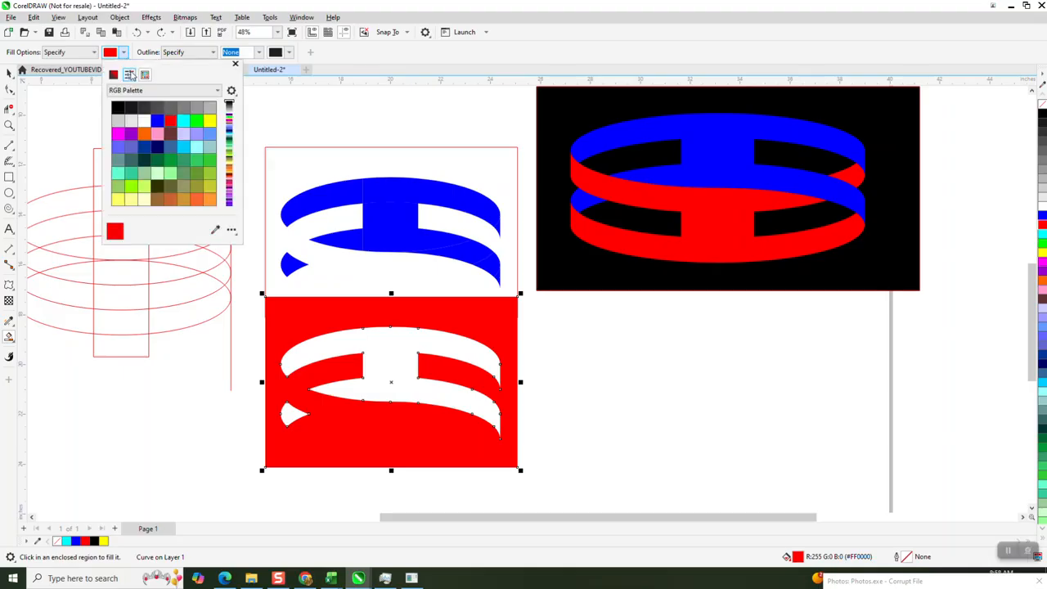
{"action": "left_click", "coordinate": [158, 122]}
{"action": "left_click", "coordinate": [290, 417]}
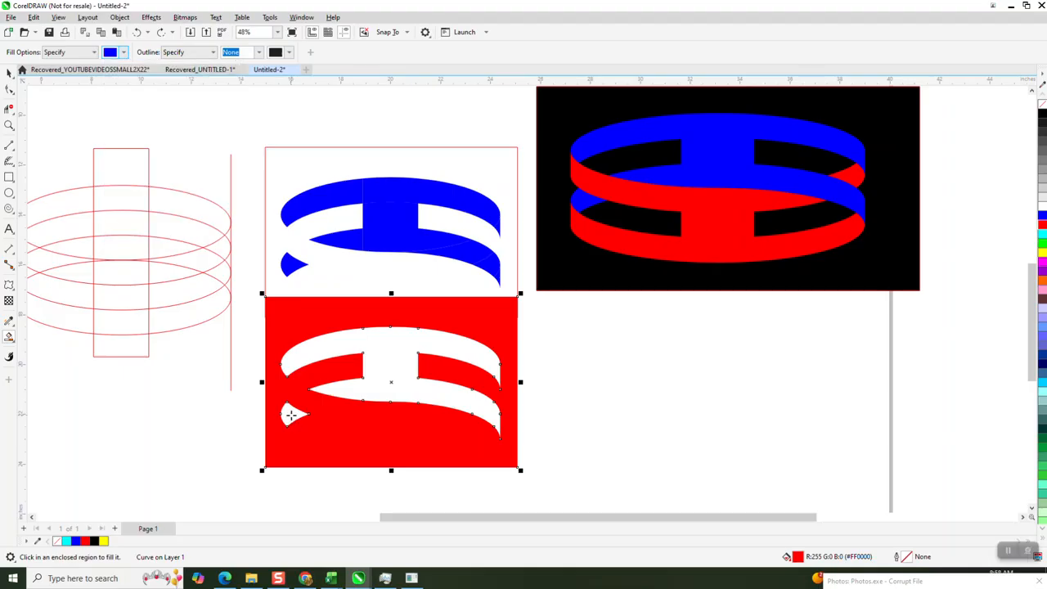
{"action": "left_click", "coordinate": [292, 414]}
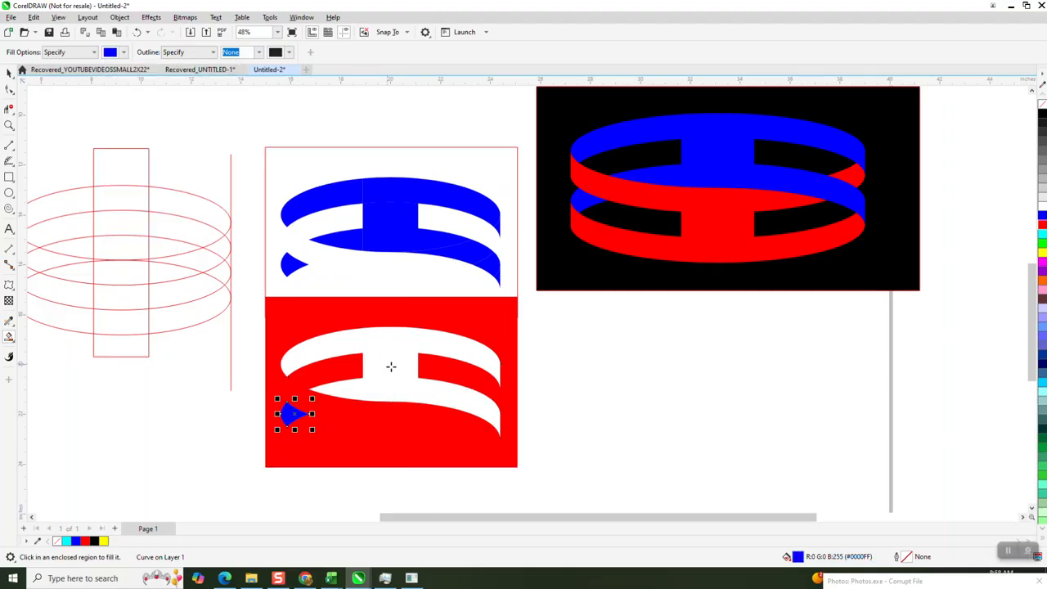
{"action": "left_click", "coordinate": [390, 366]}
Move the red cutout shape aside below the reference logo, and delete the original blue pieces with their surrounding rectangle.
{"action": "left_click", "coordinate": [6, 72]}
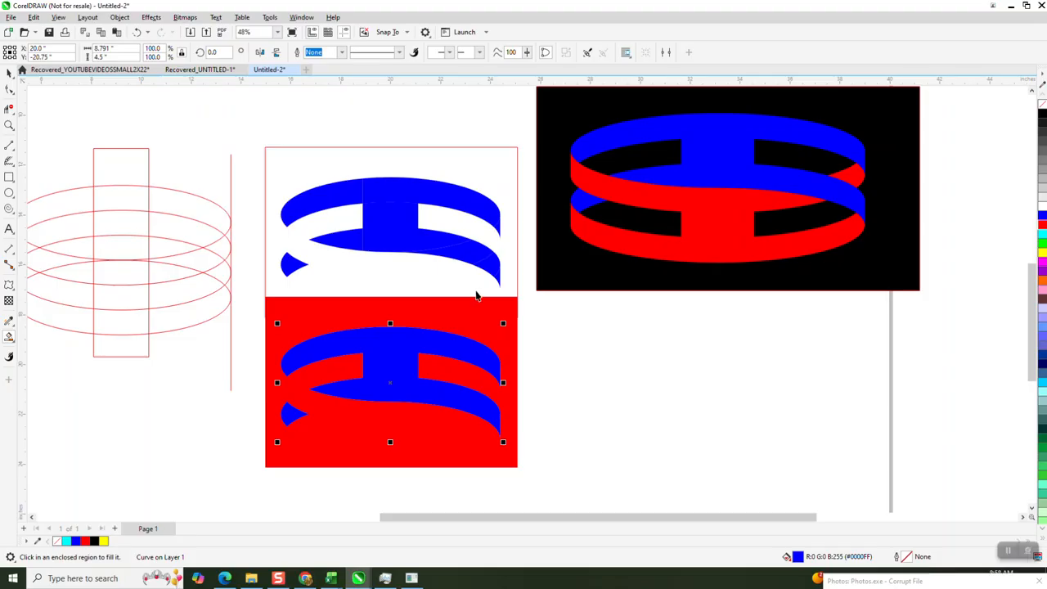
{"action": "left_click", "coordinate": [518, 332]}
{"action": "left_click_drag", "start_coordinate": [512, 340], "coordinate": [839, 368]}
{"action": "left_click_drag", "start_coordinate": [258, 134], "coordinate": [517, 322]}
{"action": "key", "text": "Delete"}
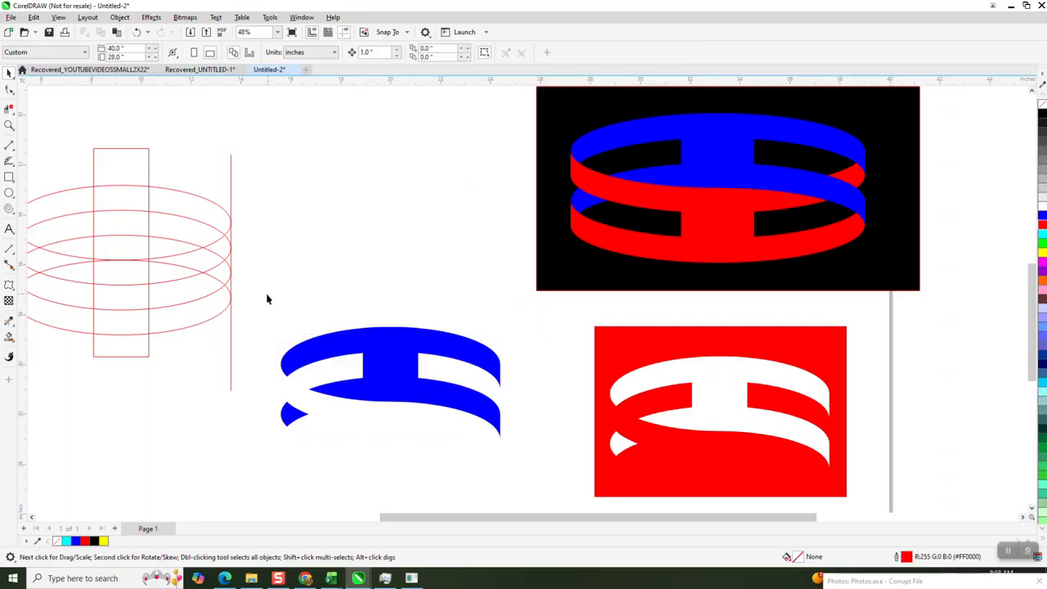
Move the two new blue shapes up about 6.4 inches and group them.
{"action": "left_click_drag", "start_coordinate": [266, 298], "coordinate": [528, 446]}
{"action": "left_click_drag", "start_coordinate": [393, 369], "coordinate": [407, 218]}
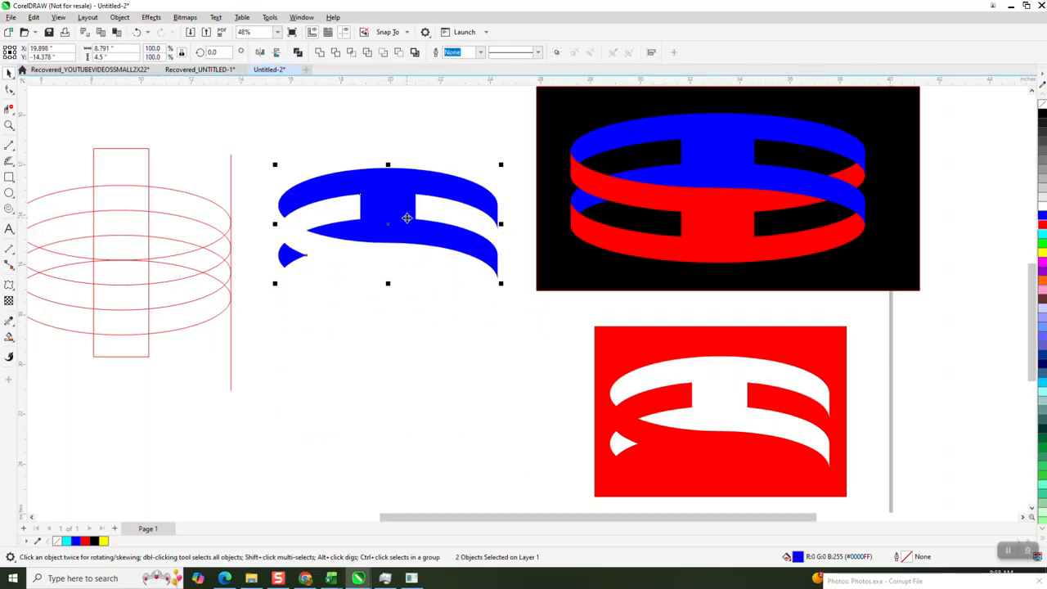
{"action": "key", "text": "ctrl+g"}
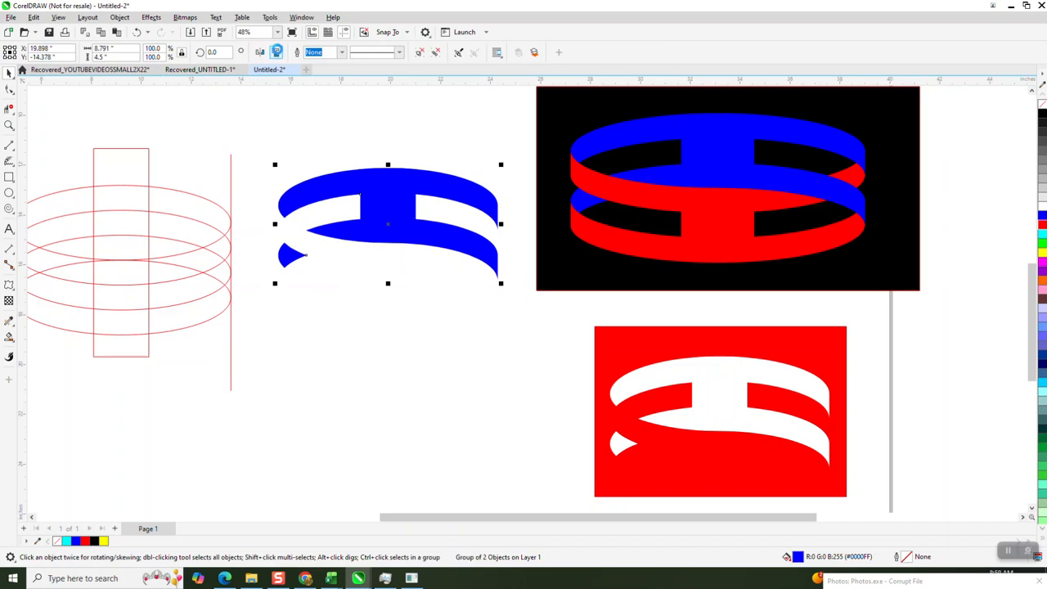
Create an in-place copy of the blue group mirrored both vertically and horizontally, and fill it red.
{"action": "left_click", "coordinate": [276, 52]}
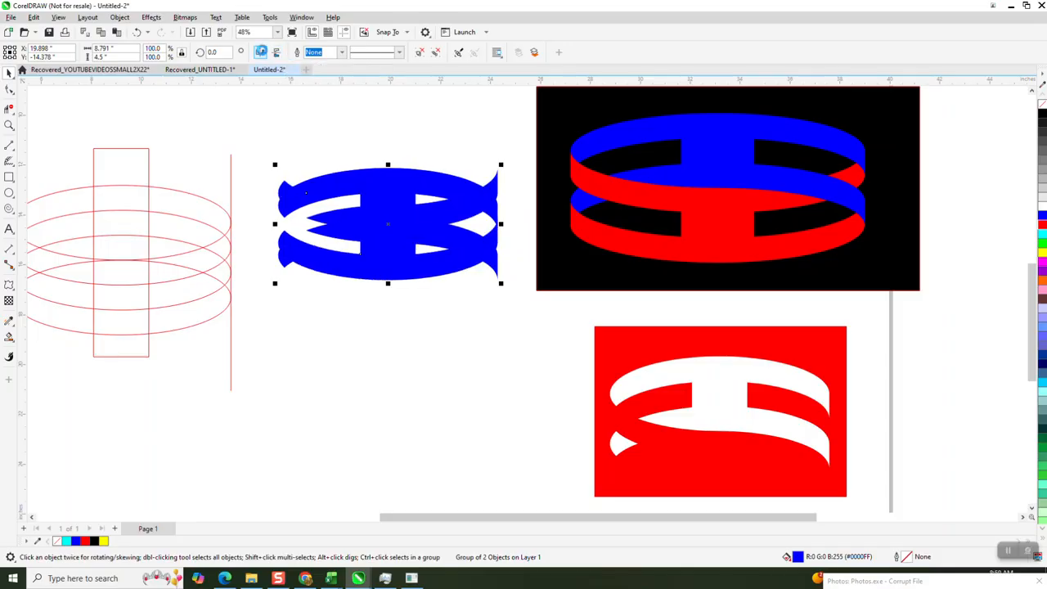
{"action": "left_click", "coordinate": [260, 52]}
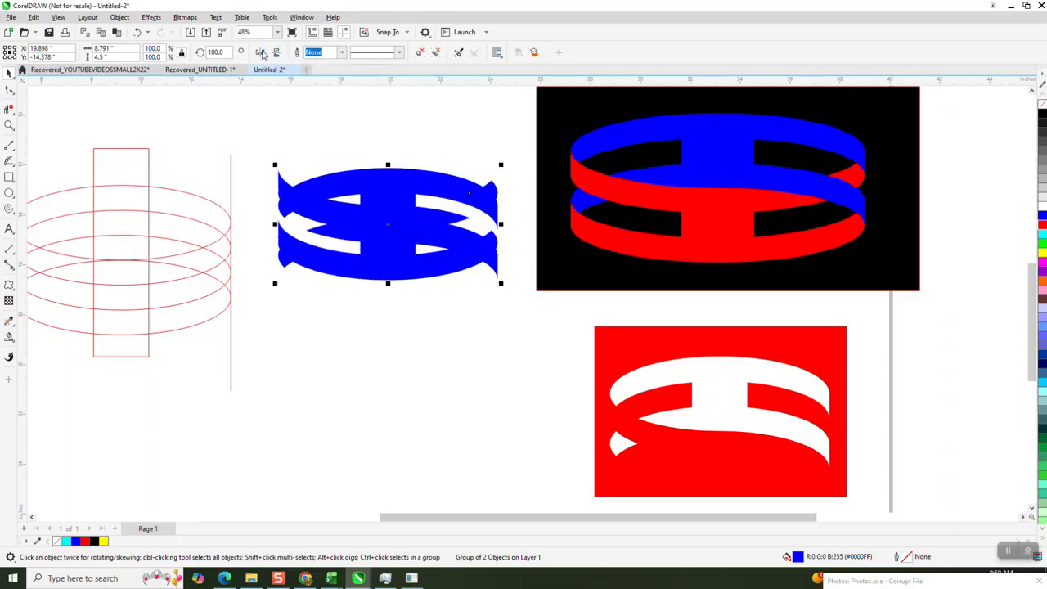
{"action": "left_click", "coordinate": [1042, 225]}
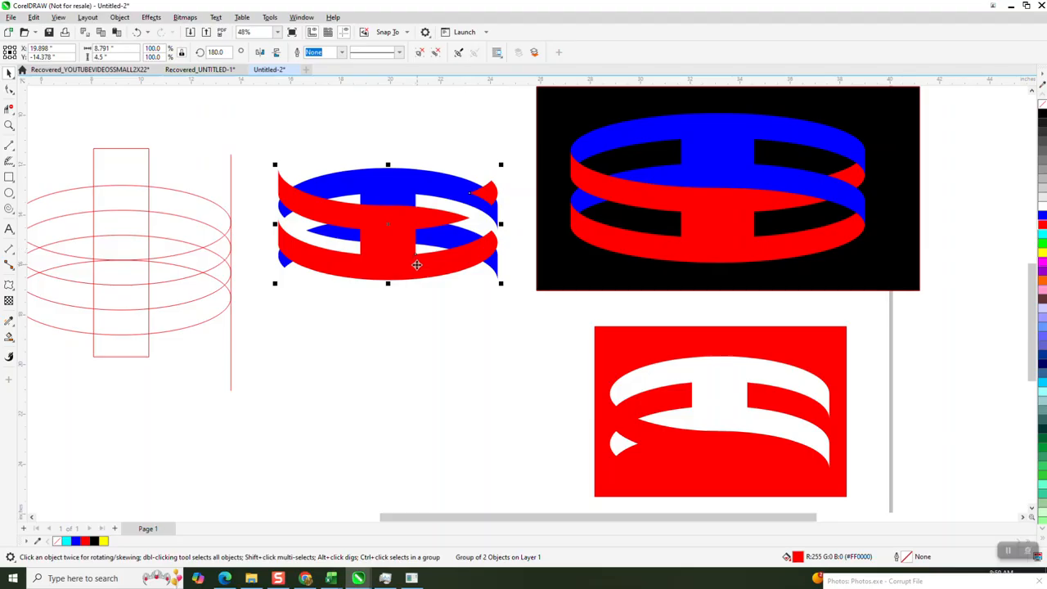
Move the red group straight down so its centre sits 1.5 inches below the blue group's, interlocking the two into the logo.
{"action": "left_click_drag", "start_coordinate": [389, 231], "coordinate": [392, 346]}
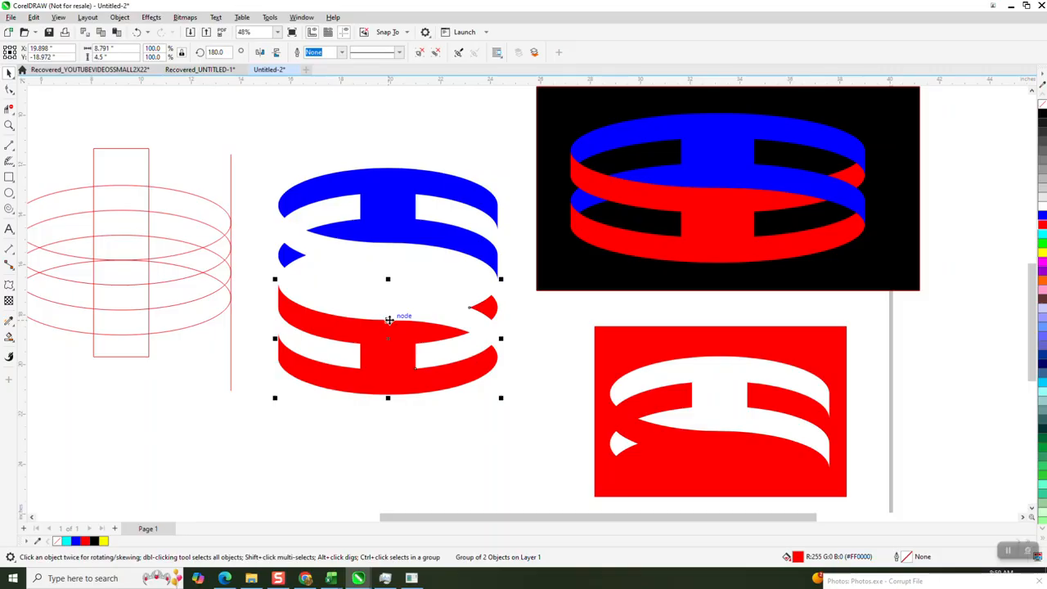
{"action": "left_click", "coordinate": [390, 320], "text": "ctrl"}
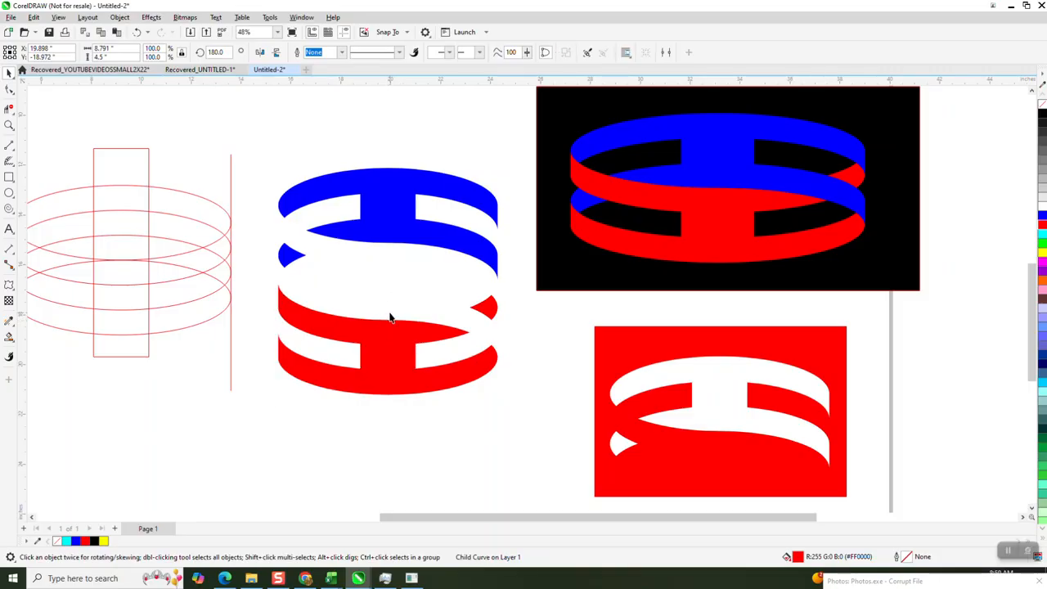
{"action": "key", "text": "Escape"}
{"action": "left_click_drag", "start_coordinate": [388, 325], "coordinate": [390, 246]}
Move the black background rectangle from the reference logo to behind the newly built logo.
{"action": "scroll", "coordinate": [433, 364], "scroll_direction": "down", "scroll_amount": 1}
{"action": "scroll", "coordinate": [434, 364], "scroll_direction": "down", "scroll_amount": 1}
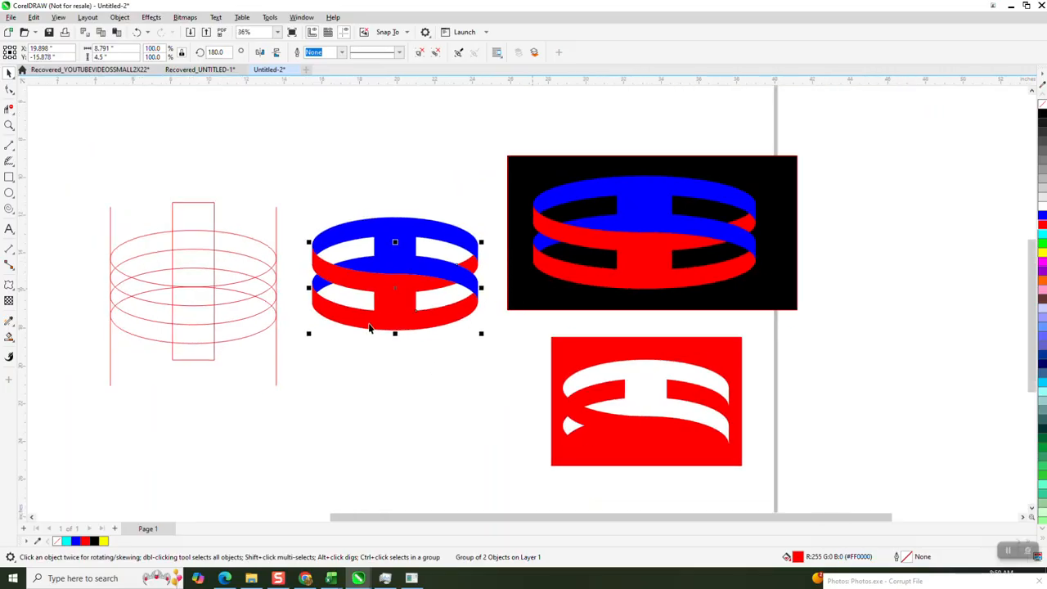
{"action": "left_click_drag", "start_coordinate": [539, 296], "coordinate": [324, 327]}
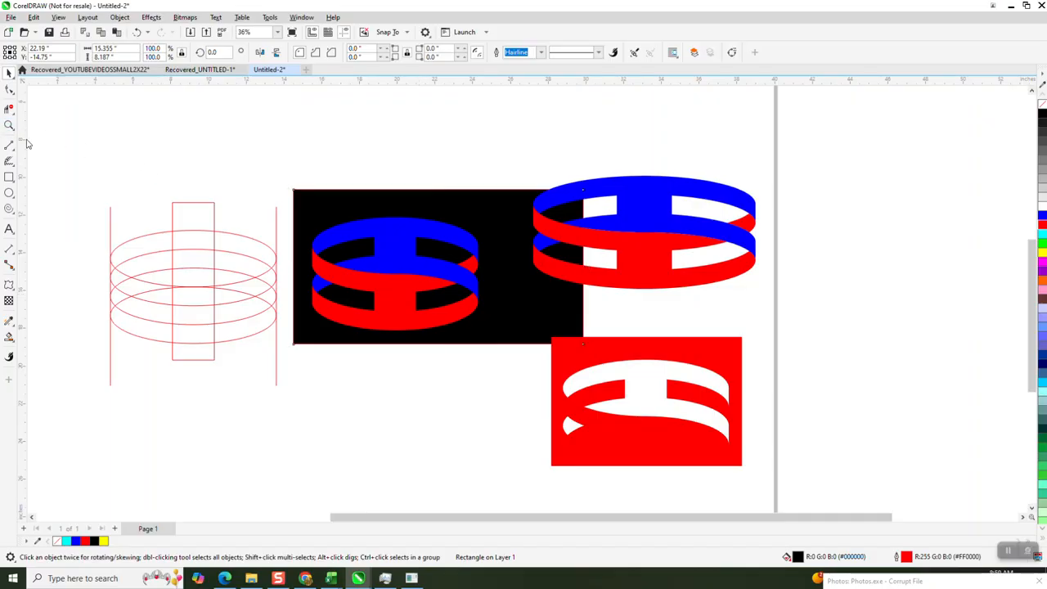
Examine the new logo up close on its black background, checking how the blue and red bands interlock.
{"action": "key", "text": "z"}
{"action": "left_click_drag", "start_coordinate": [357, 204], "coordinate": [514, 342]}
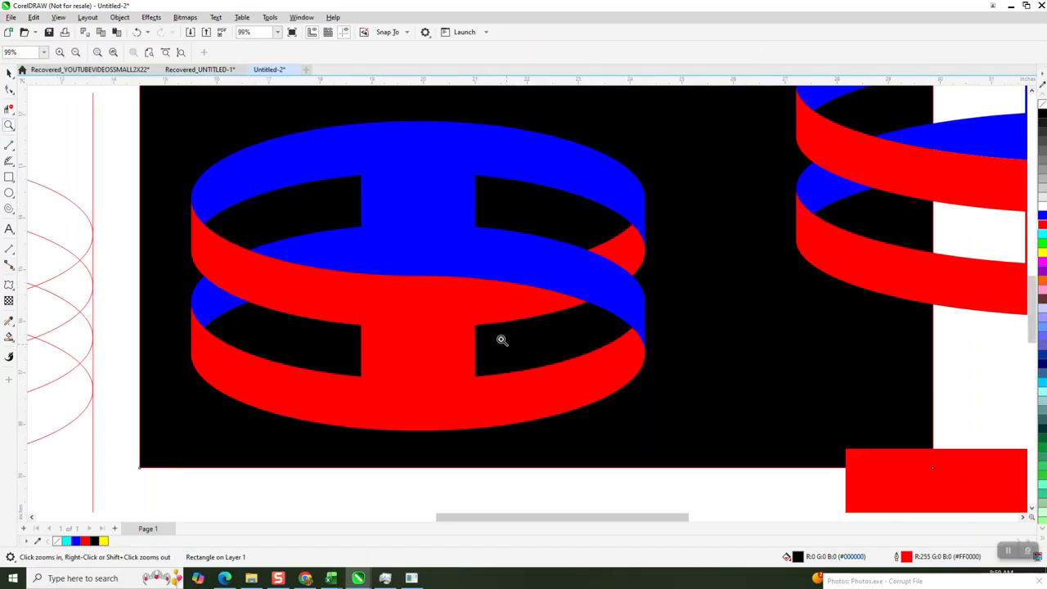
{"action": "scroll", "coordinate": [495, 331], "scroll_direction": "down", "scroll_amount": 3}
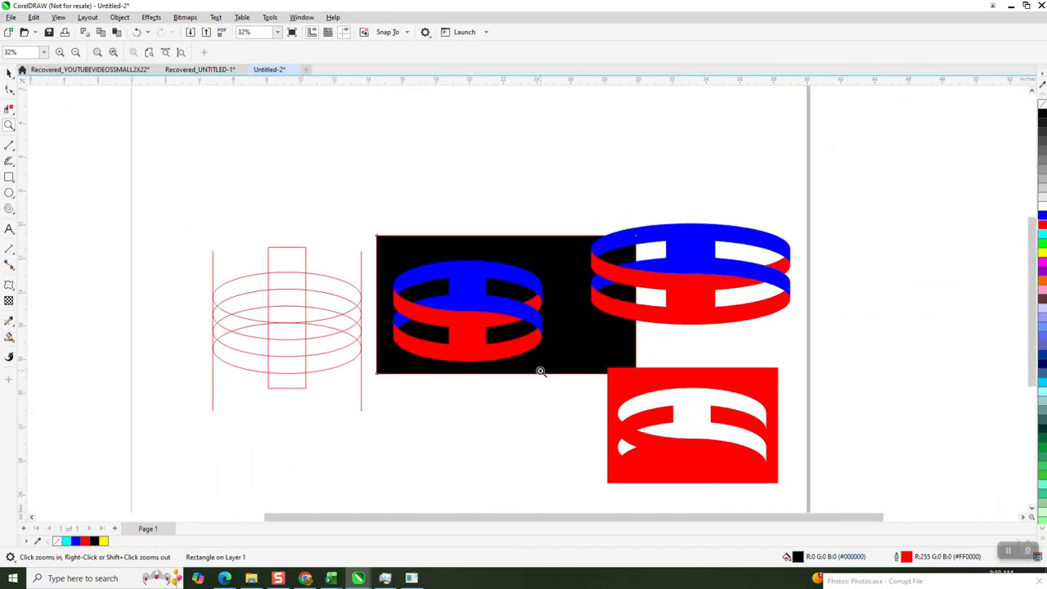
{"action": "left_click", "coordinate": [9, 72]}
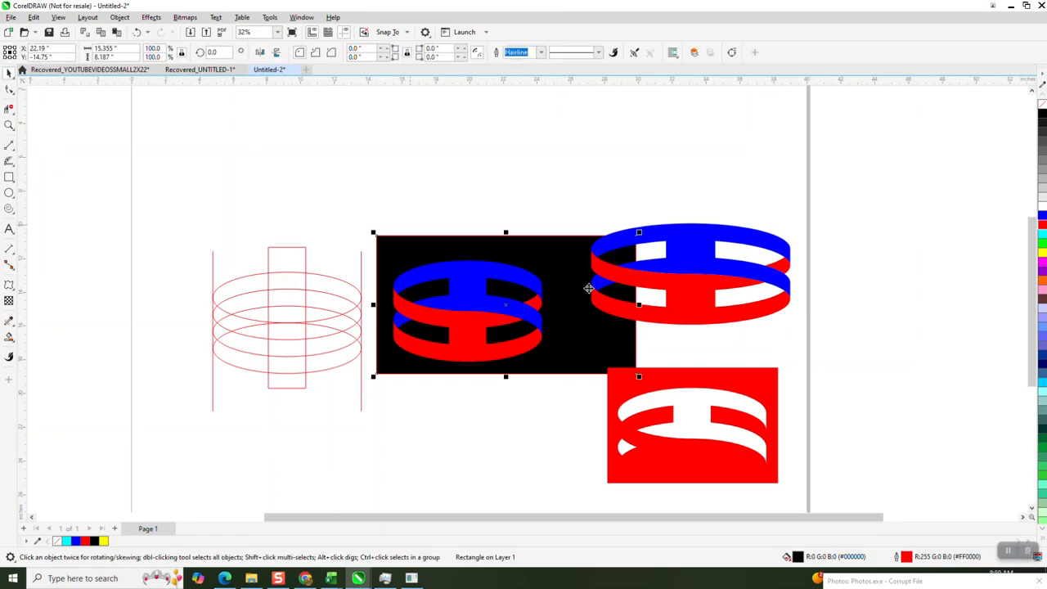
{"action": "left_click", "coordinate": [9, 124]}
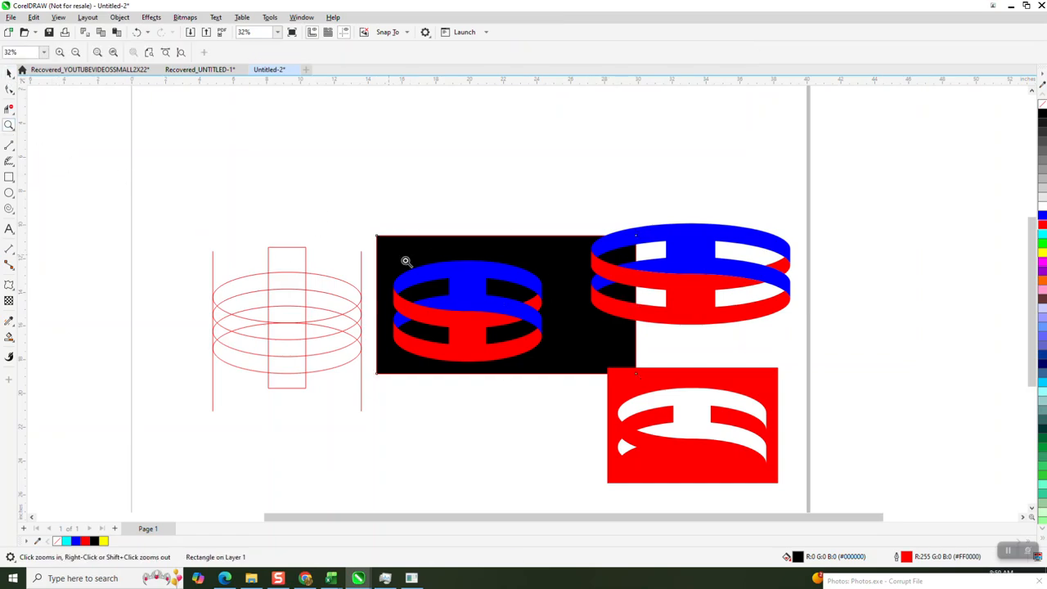
{"action": "left_click_drag", "start_coordinate": [387, 247], "coordinate": [551, 387]}
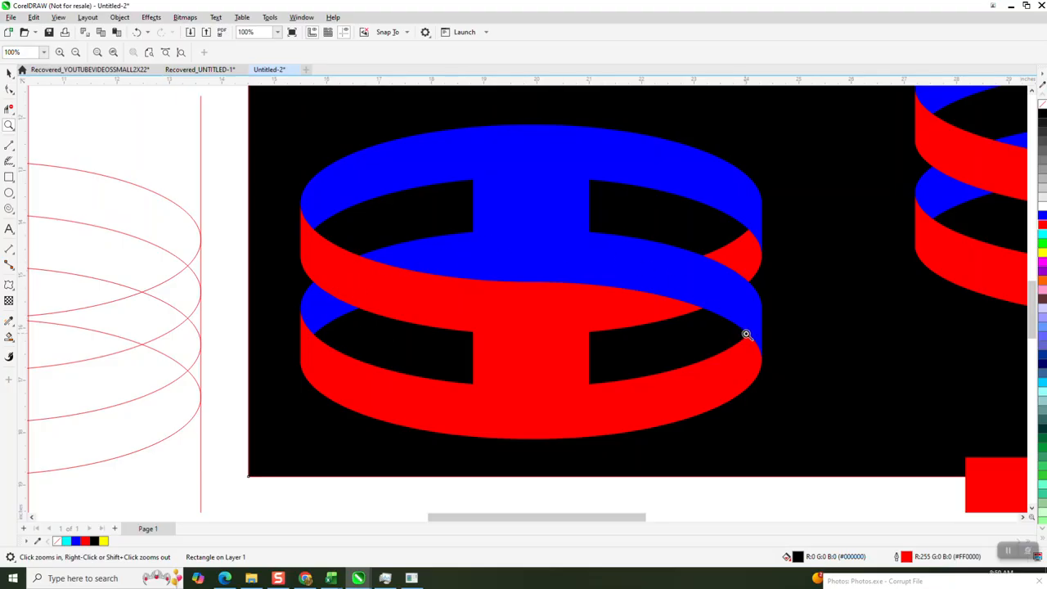
{"action": "scroll", "coordinate": [598, 279], "scroll_direction": "down", "scroll_amount": 1}
{"action": "scroll", "coordinate": [597, 279], "scroll_direction": "down", "scroll_amount": 1}
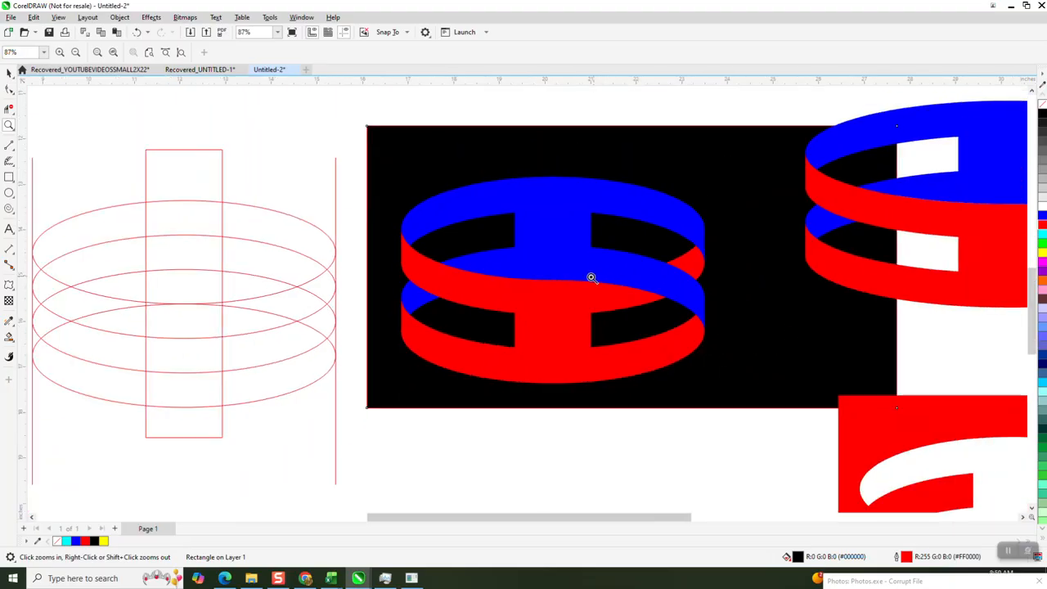
{"action": "scroll", "coordinate": [591, 281], "scroll_direction": "down", "scroll_amount": 1}
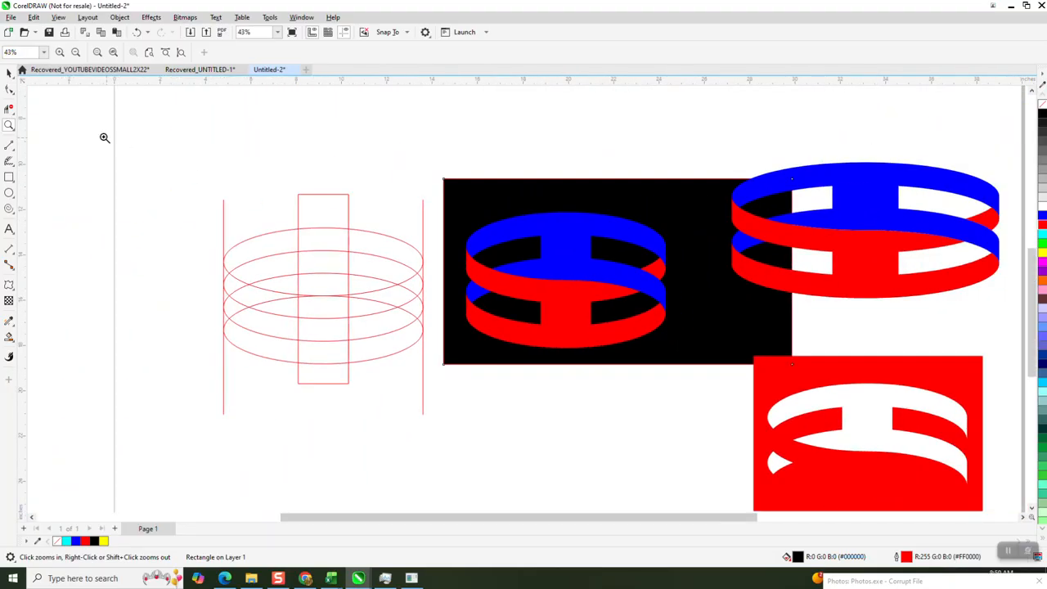
Apply a linear fountain fill to the red group, from red at the logo's centre to black beyond its left edge.
{"action": "left_click", "coordinate": [10, 72]}
{"action": "left_click", "coordinate": [503, 365]}
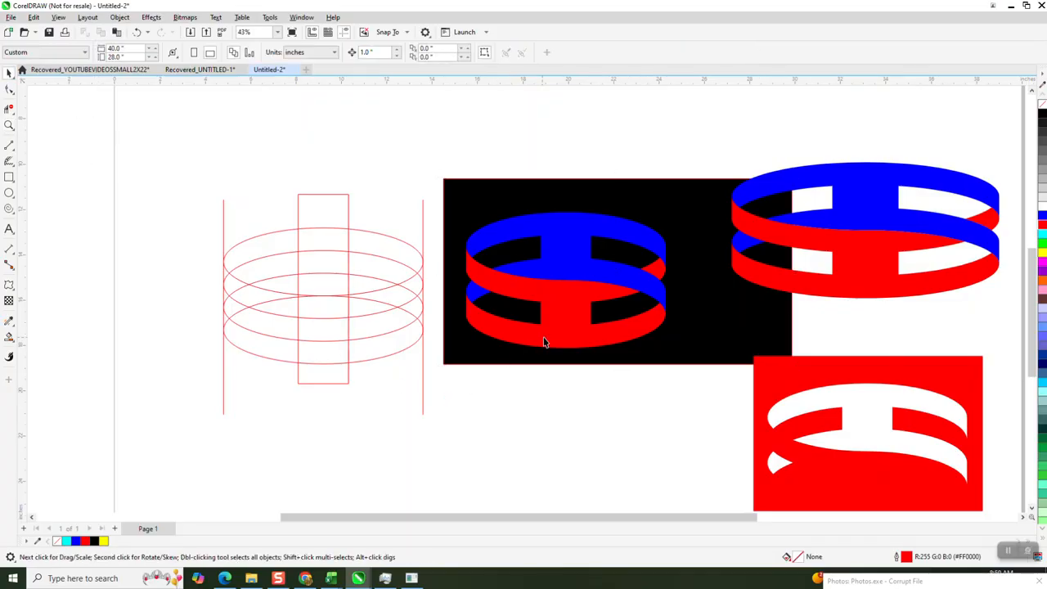
{"action": "left_click", "coordinate": [549, 337]}
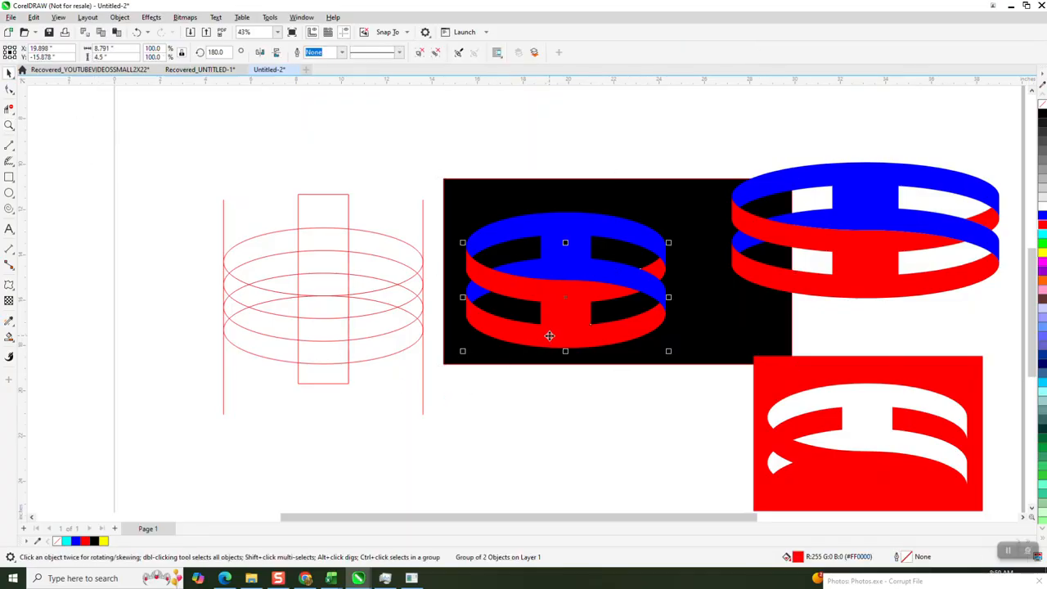
{"action": "left_click", "coordinate": [14, 343]}
{"action": "left_click", "coordinate": [46, 335]}
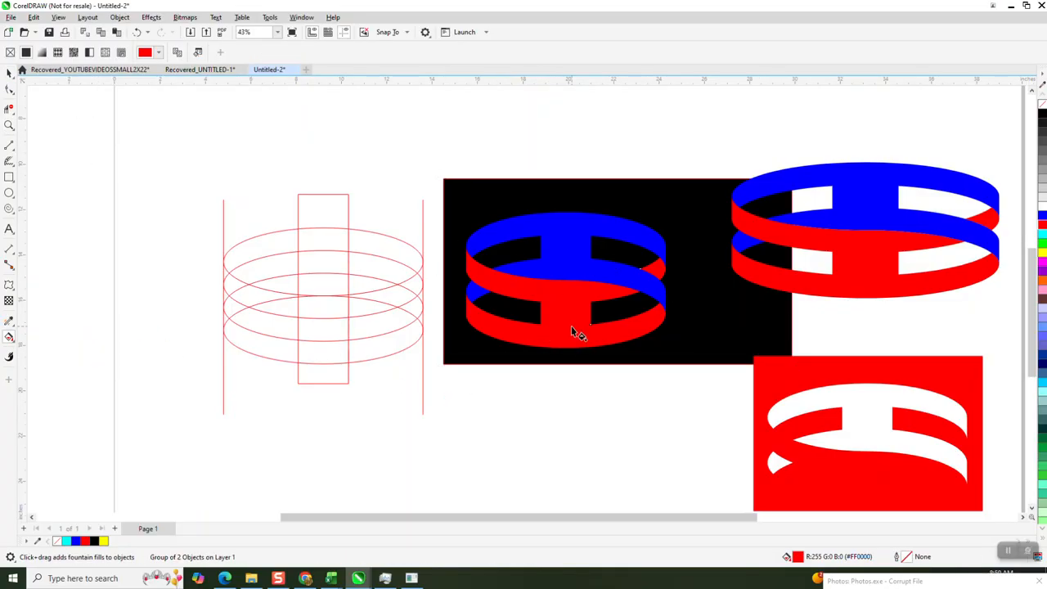
{"action": "left_click_drag", "start_coordinate": [569, 317], "coordinate": [452, 292]}
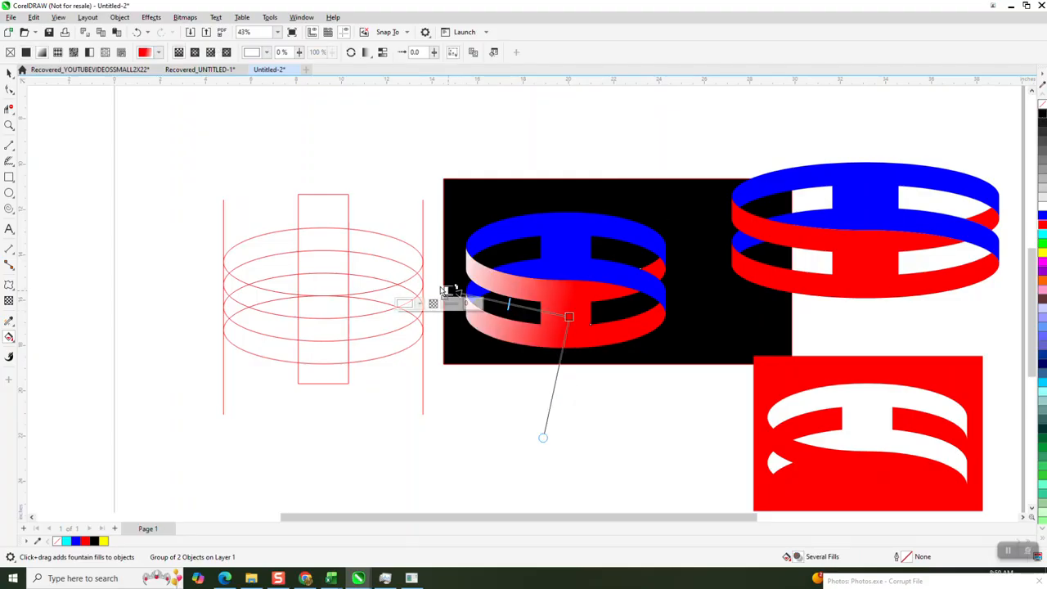
{"action": "left_click_drag", "start_coordinate": [1041, 114], "coordinate": [414, 284]}
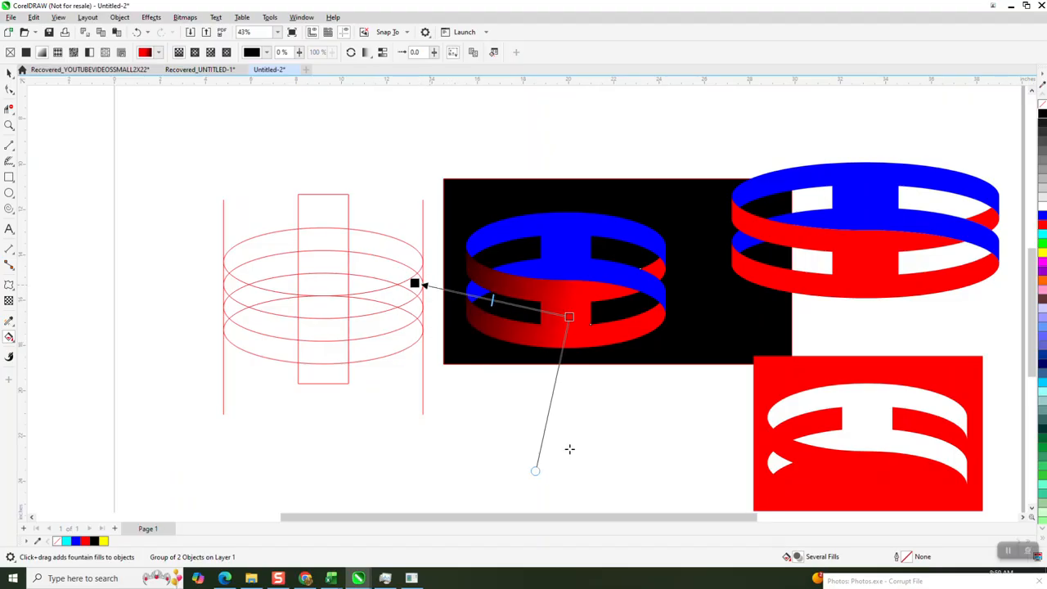
Apply a linear fountain fill to the blue group, from blue at the centre to black beyond its right edge, and inspect the logo.
{"action": "left_click", "coordinate": [570, 274]}
{"action": "left_click_drag", "start_coordinate": [569, 263], "coordinate": [690, 284]}
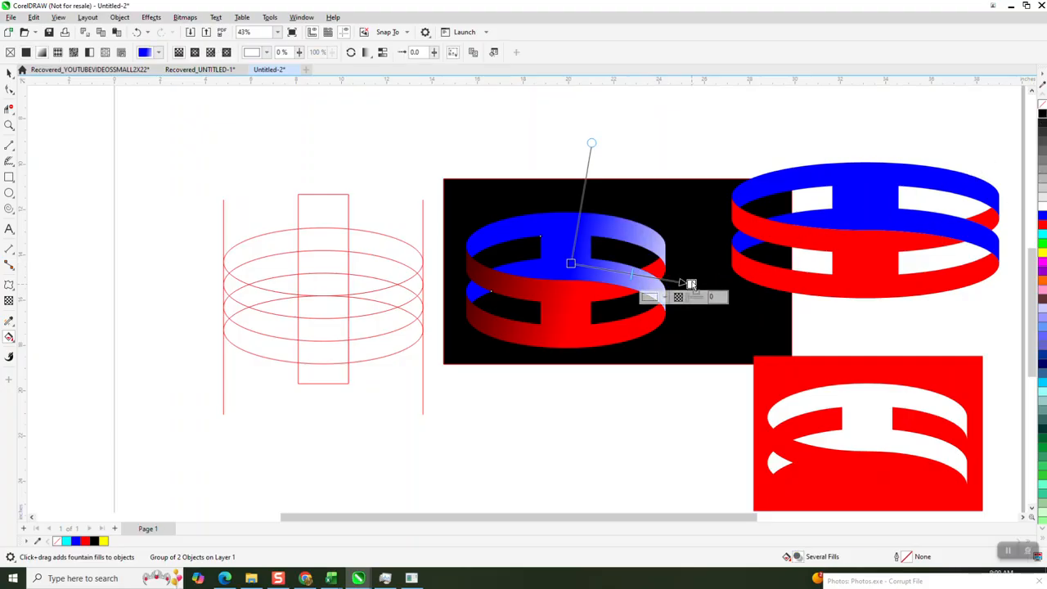
{"action": "left_click_drag", "start_coordinate": [691, 284], "coordinate": [711, 290]}
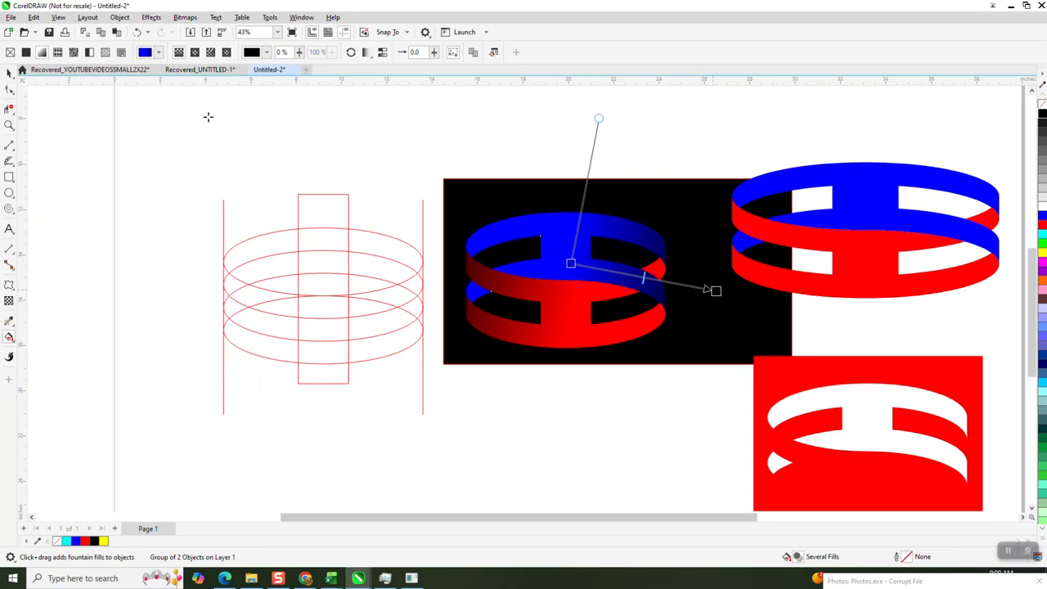
{"action": "key", "text": "space"}
{"action": "key", "text": "z"}
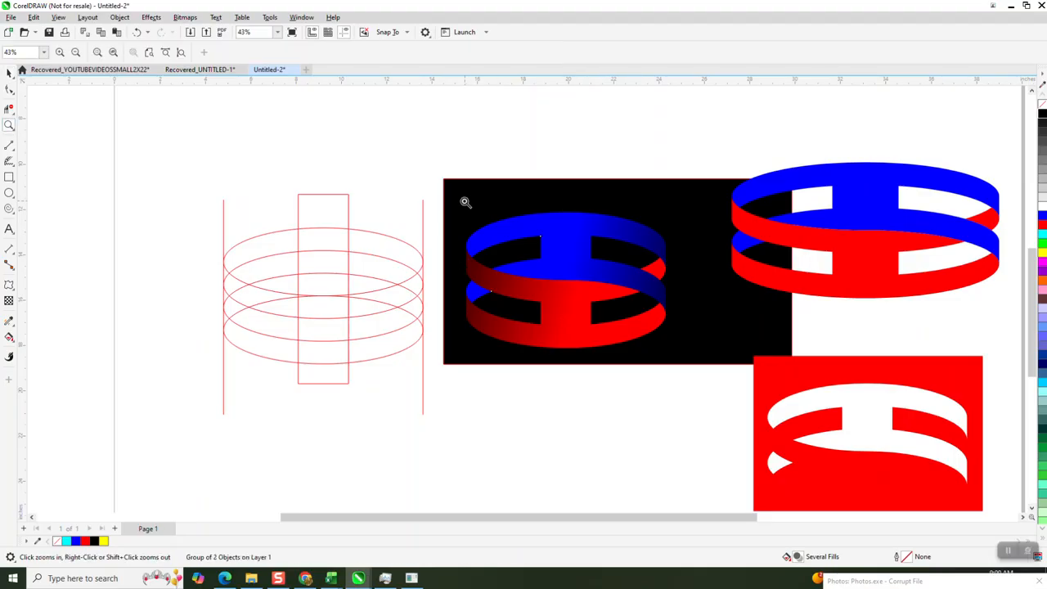
{"action": "left_click_drag", "start_coordinate": [465, 204], "coordinate": [754, 397]}
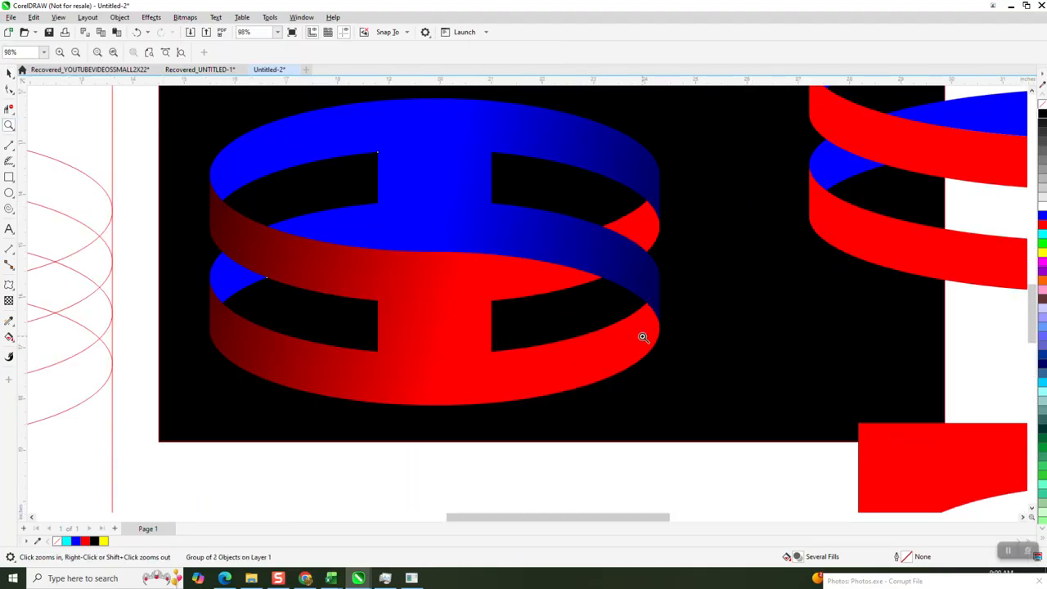
{"action": "scroll", "coordinate": [635, 340], "scroll_direction": "down", "scroll_amount": 1}
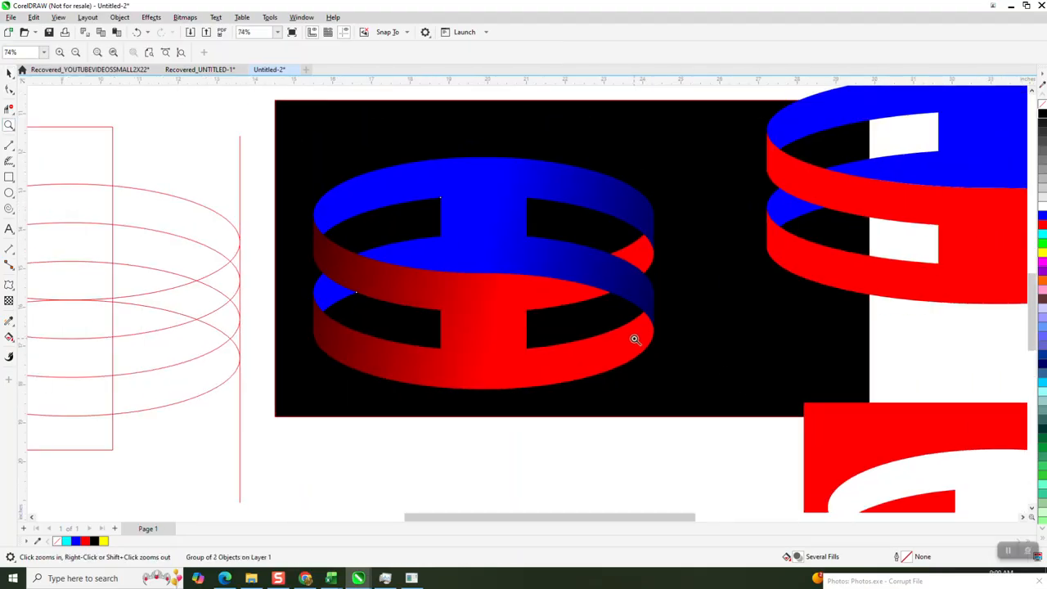